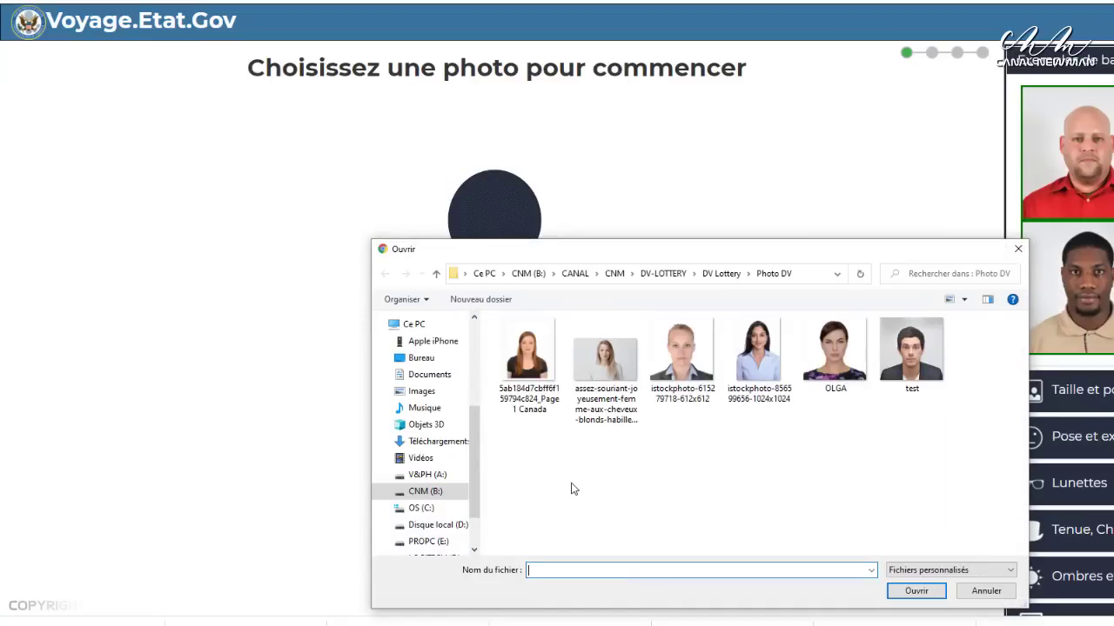
Upload the red-haired woman's portrait and accept its automatic crop
{"action": "left_click", "coordinate": [528, 357]}
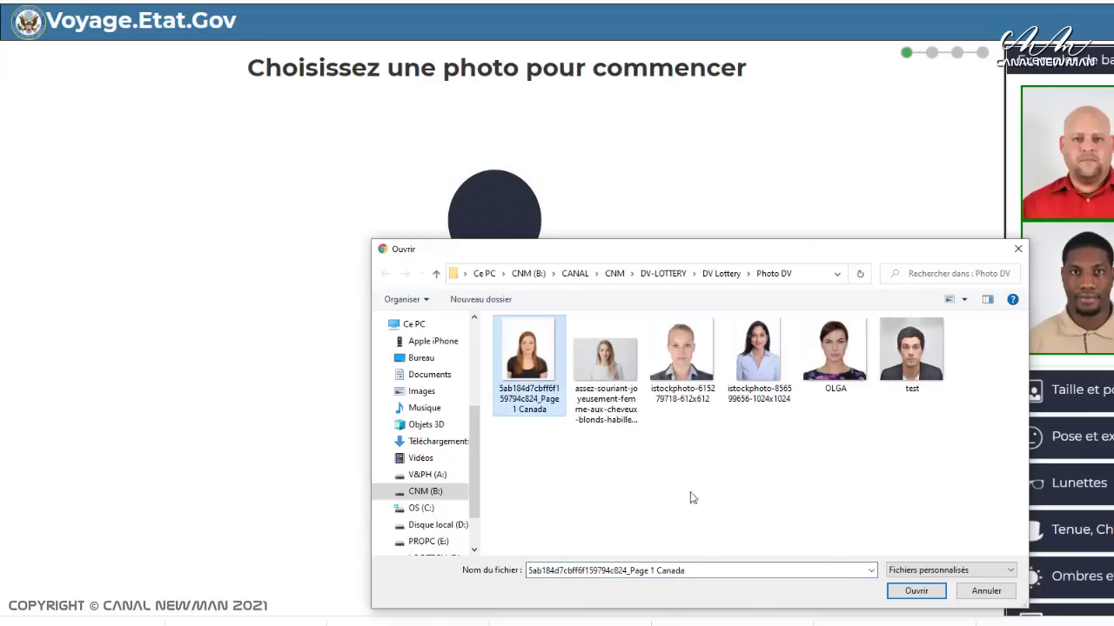
{"action": "left_click", "coordinate": [916, 600]}
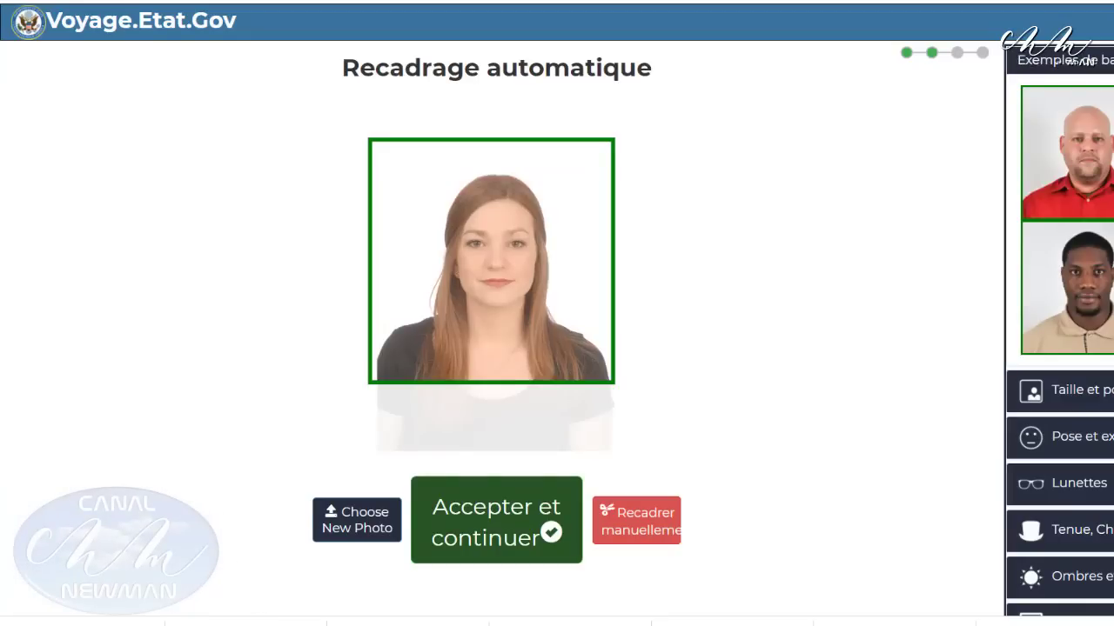
{"action": "left_click", "coordinate": [503, 540]}
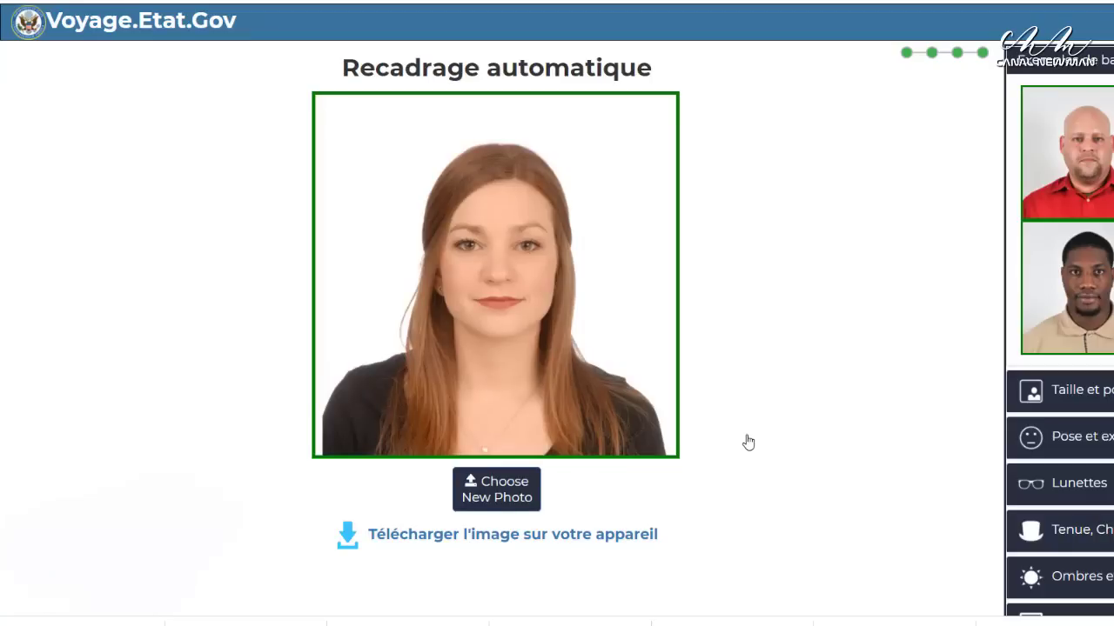
{"action": "left_click", "coordinate": [497, 496]}
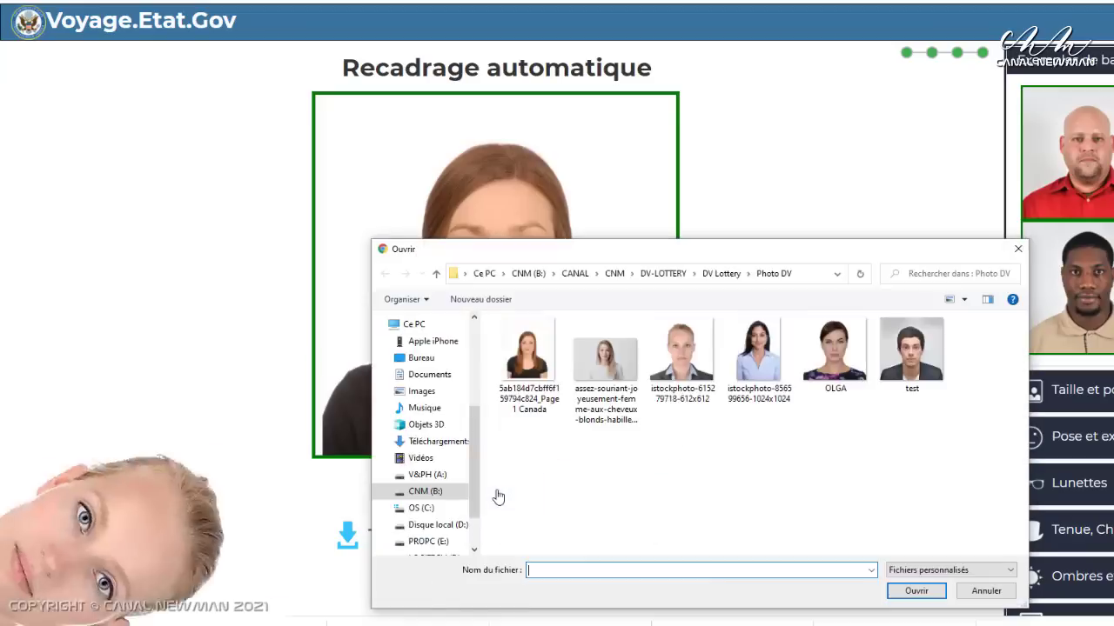
{"action": "left_click", "coordinate": [682, 353]}
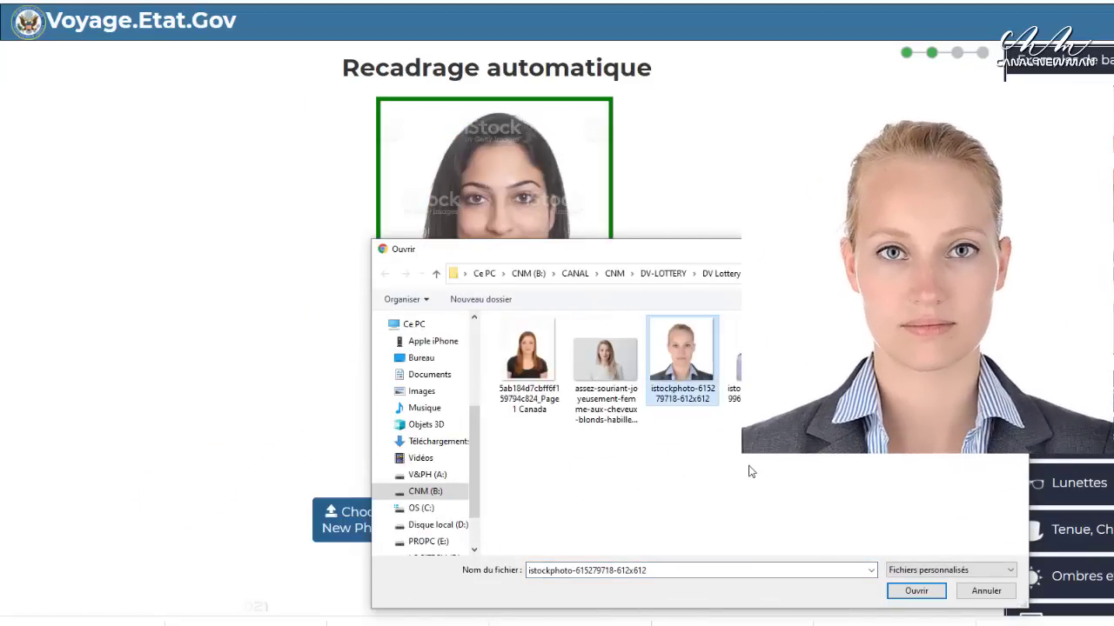
{"action": "left_click", "coordinate": [917, 591]}
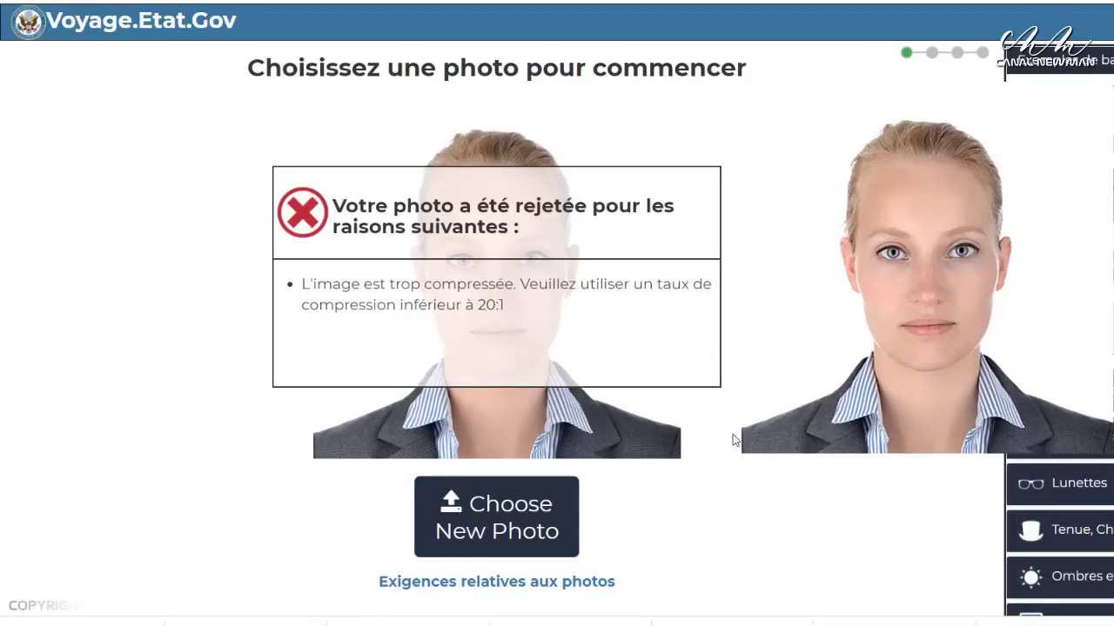
Upload the test portrait, accept its automatic crop, and save the cropped image
{"action": "left_click", "coordinate": [475, 519]}
{"action": "left_click", "coordinate": [907, 365]}
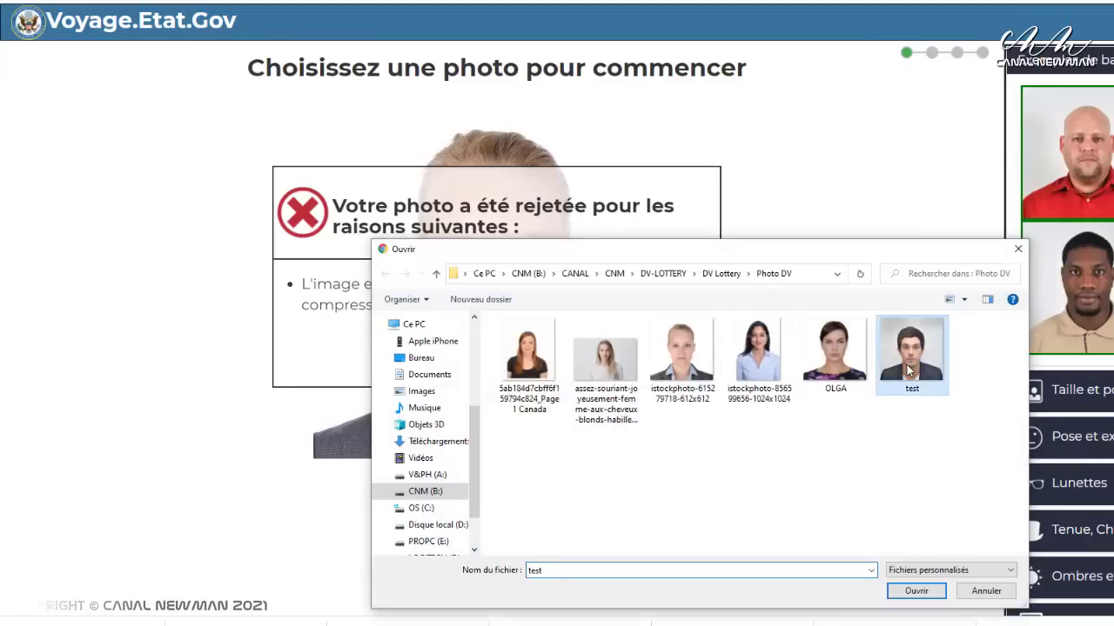
{"action": "left_click", "coordinate": [917, 592]}
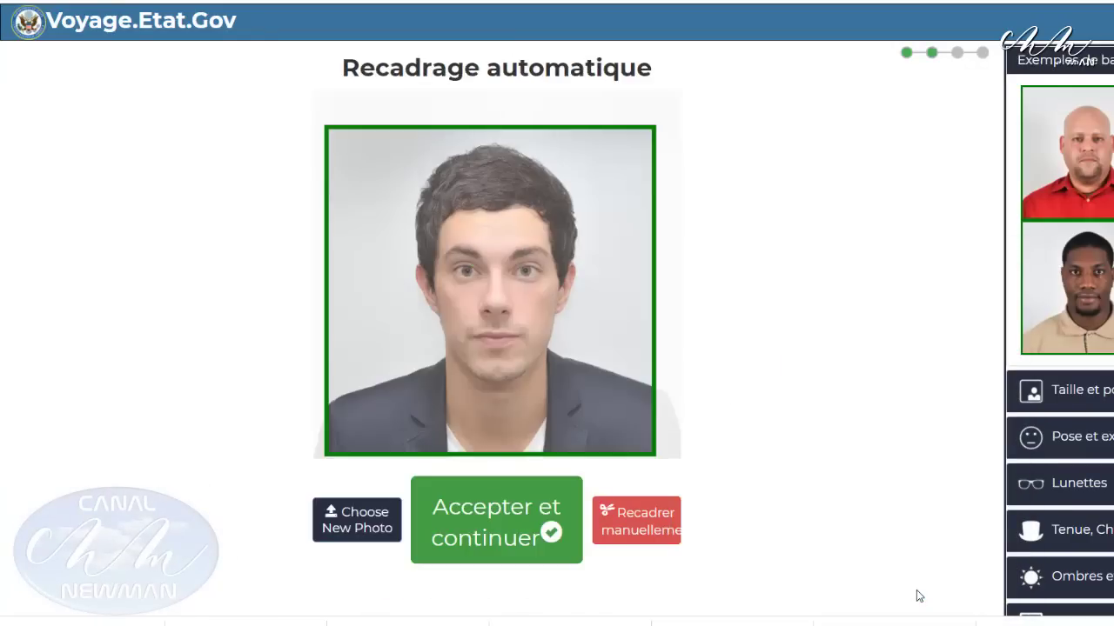
{"action": "left_click", "coordinate": [489, 512]}
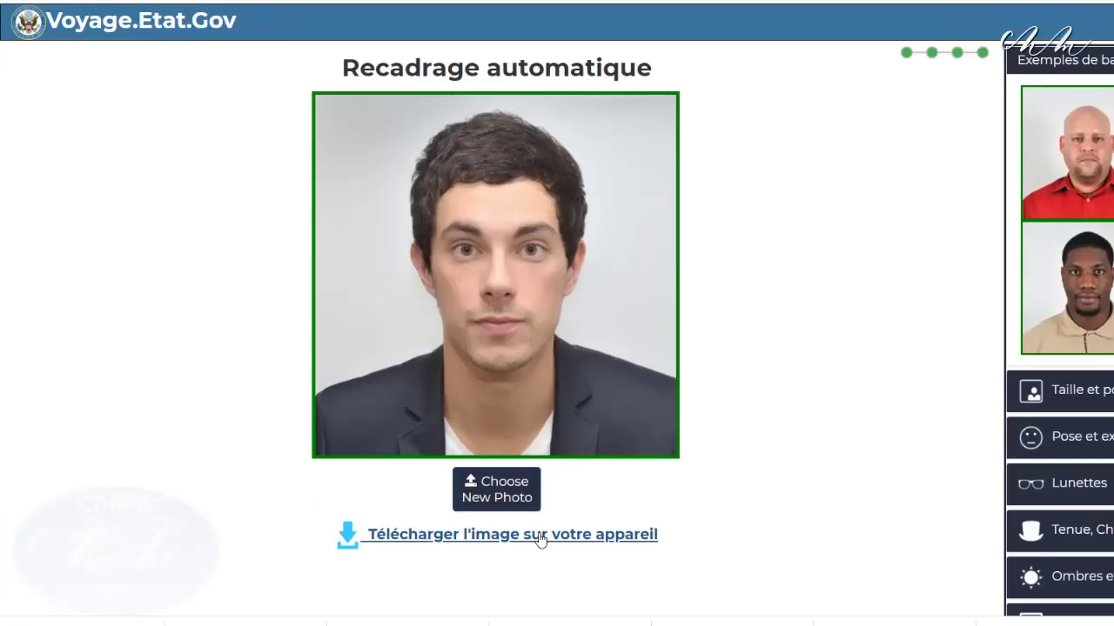
{"action": "left_click", "coordinate": [475, 542]}
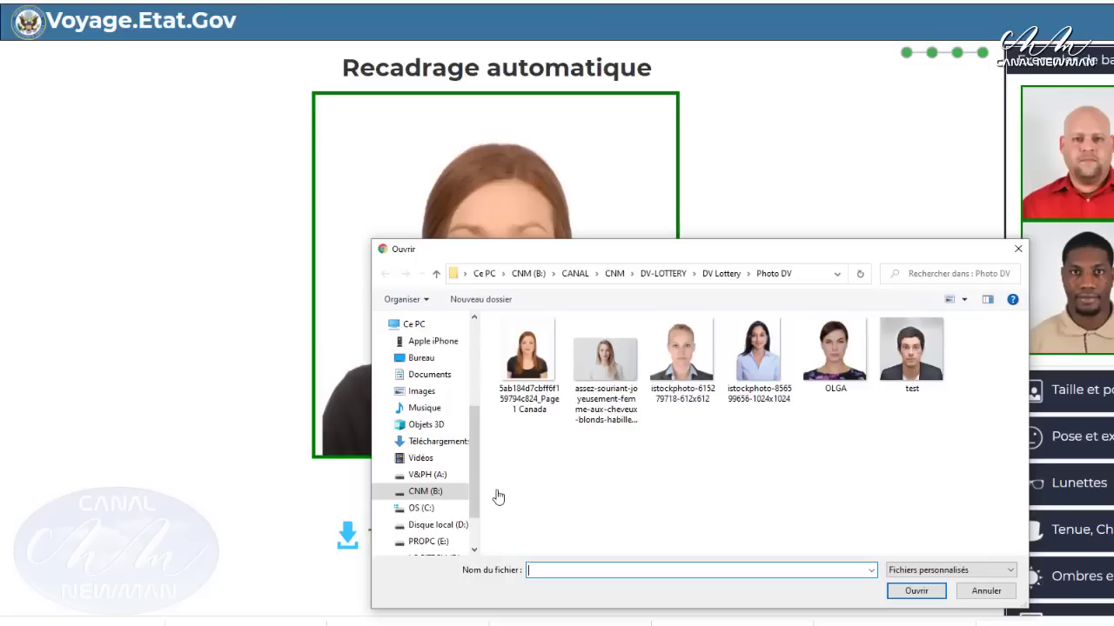
{"action": "left_click", "coordinate": [759, 352]}
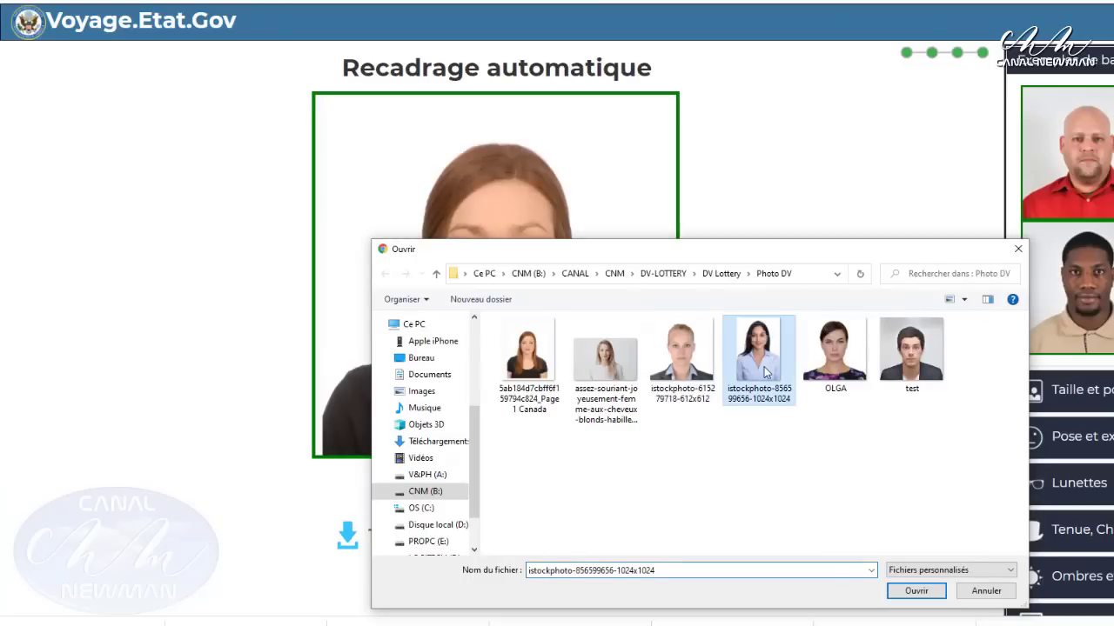
{"action": "left_click", "coordinate": [916, 591]}
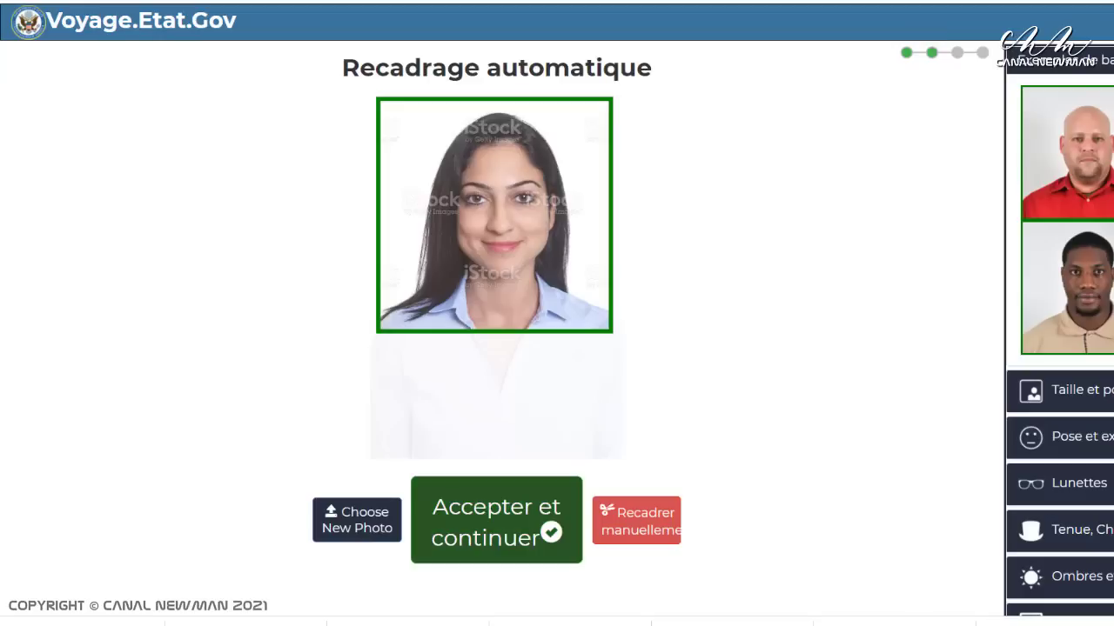
{"action": "left_click", "coordinate": [348, 527]}
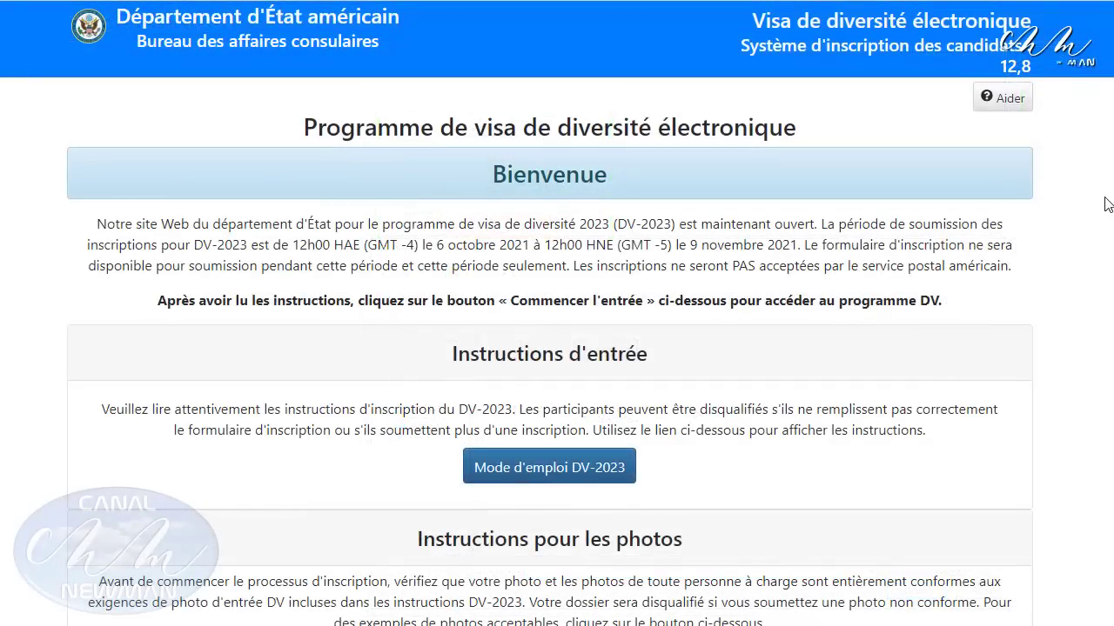
Begin a new DV-2023 entry and submit the captcha verification code
{"action": "scroll", "coordinate": [1107, 204], "scroll_direction": "down", "scroll_amount": 1}
{"action": "scroll", "coordinate": [1106, 204], "scroll_direction": "down", "scroll_amount": 3}
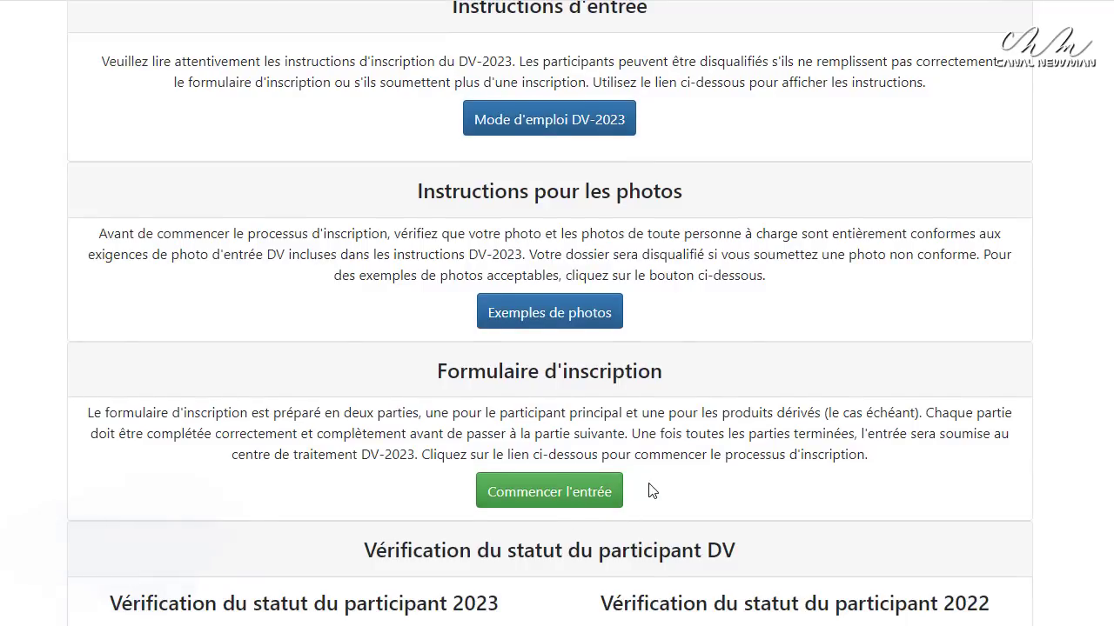
{"action": "scroll", "coordinate": [609, 488], "scroll_direction": "down", "scroll_amount": 1}
{"action": "scroll", "coordinate": [548, 340], "scroll_direction": "down", "scroll_amount": 1}
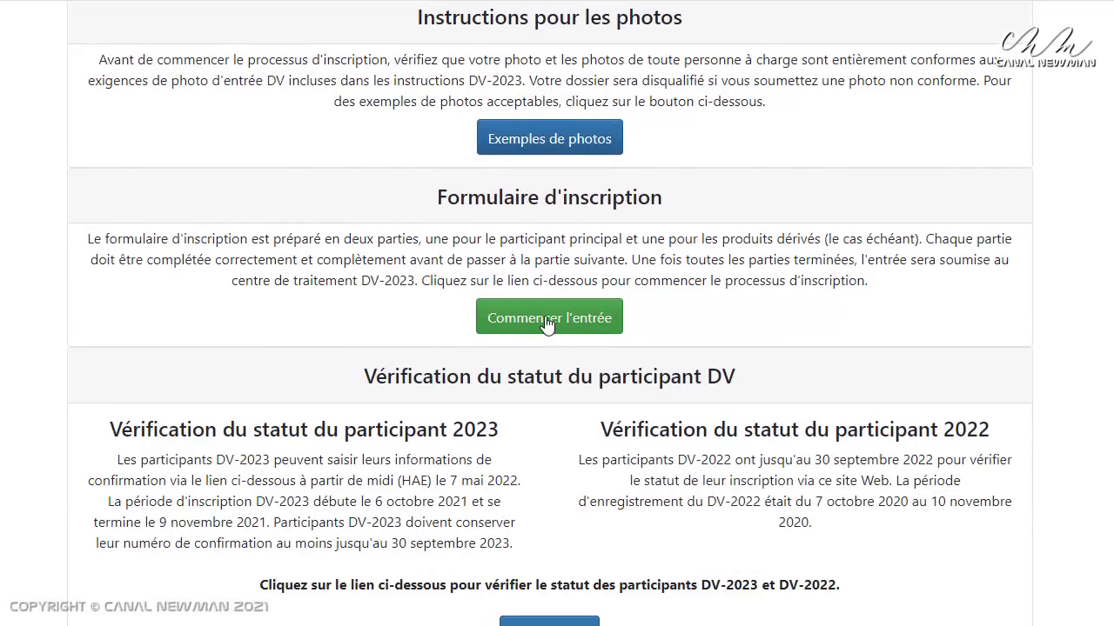
{"action": "left_click", "coordinate": [548, 320]}
{"action": "left_click", "coordinate": [161, 371]}
{"action": "type", "text": "AHYK9RWK"}
{"action": "left_click", "coordinate": [126, 440]}
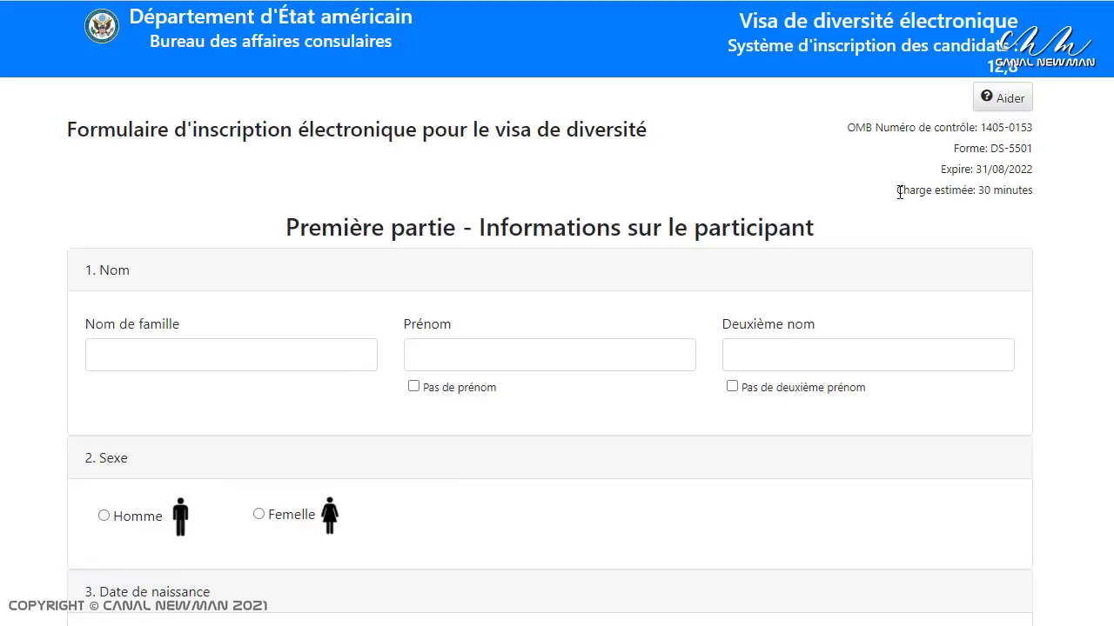
Enter the applicant's family name and first name
{"action": "left_click_drag", "start_coordinate": [899, 192], "coordinate": [1033, 192]}
{"action": "left_click", "coordinate": [1056, 208]}
{"action": "left_click", "coordinate": [146, 346]}
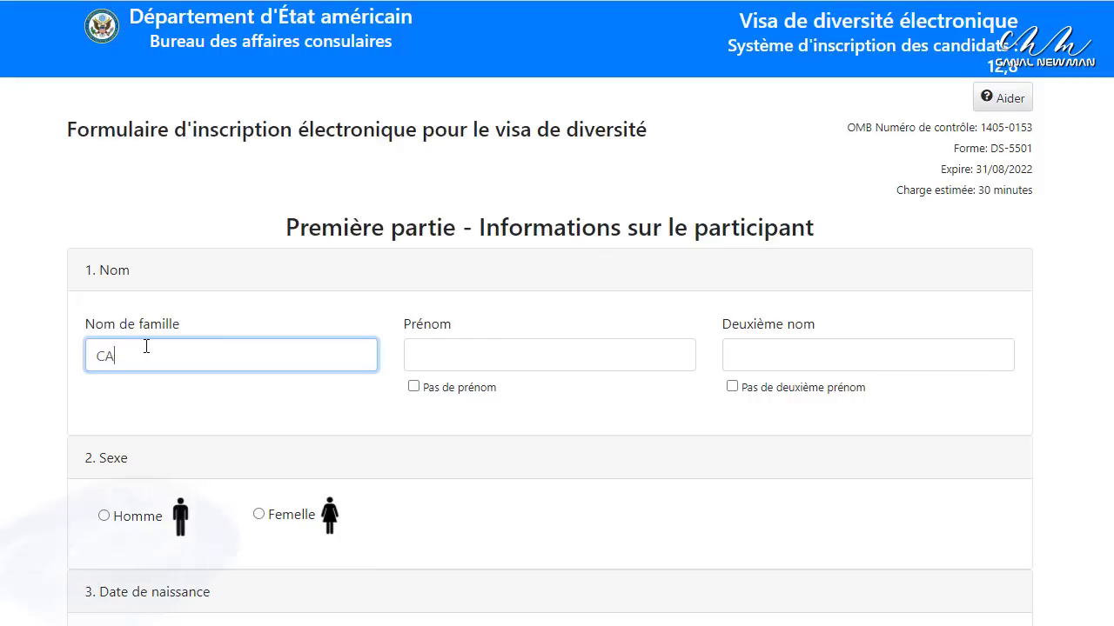
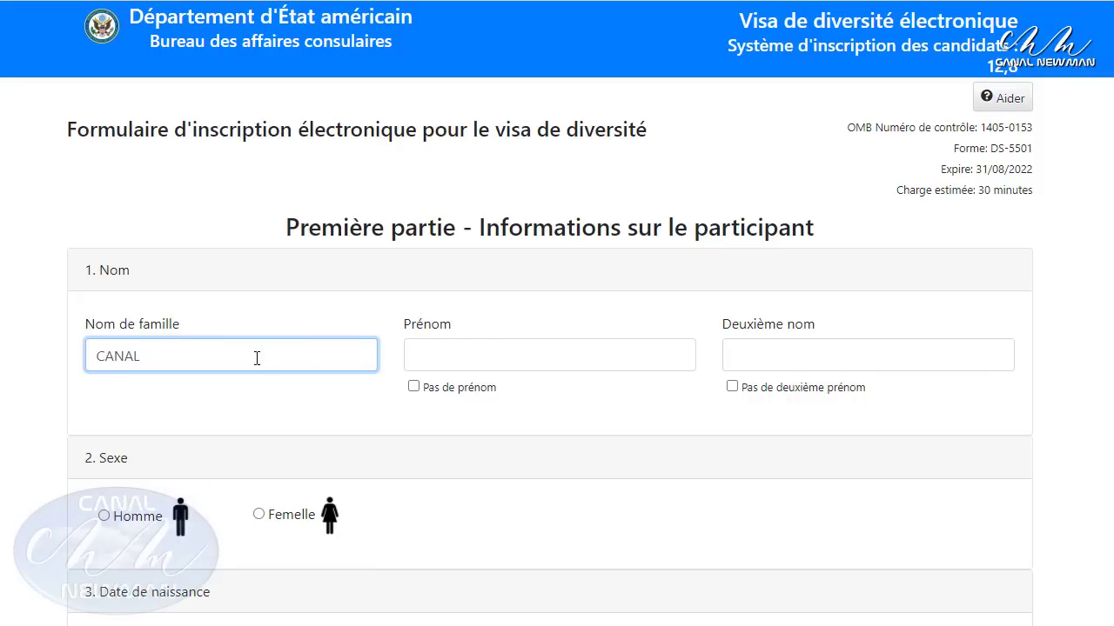
{"action": "left_click", "coordinate": [513, 354]}
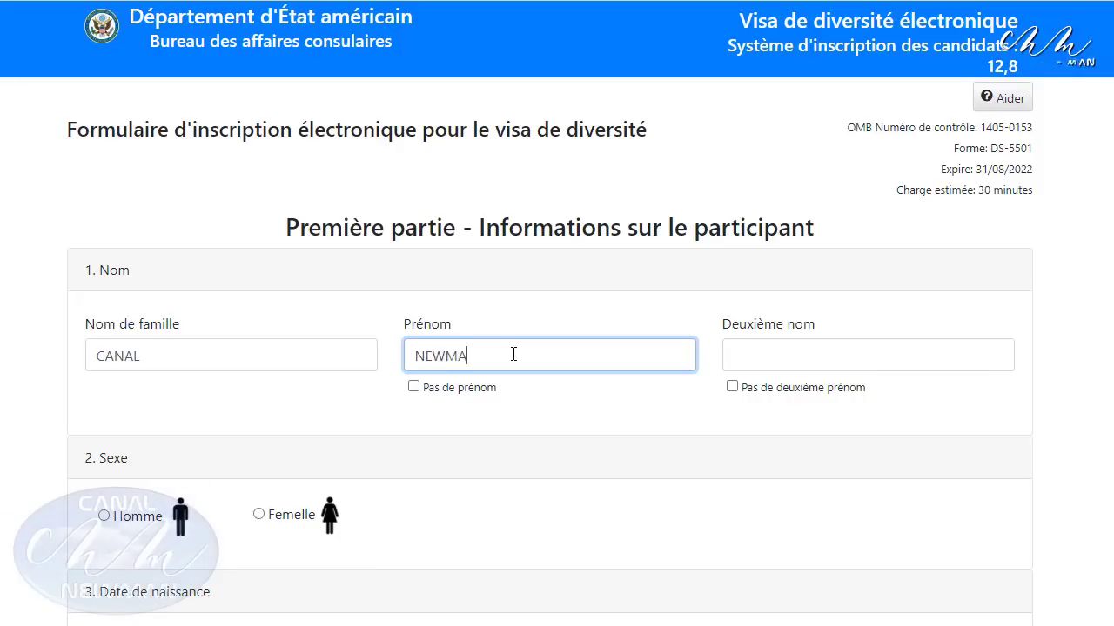
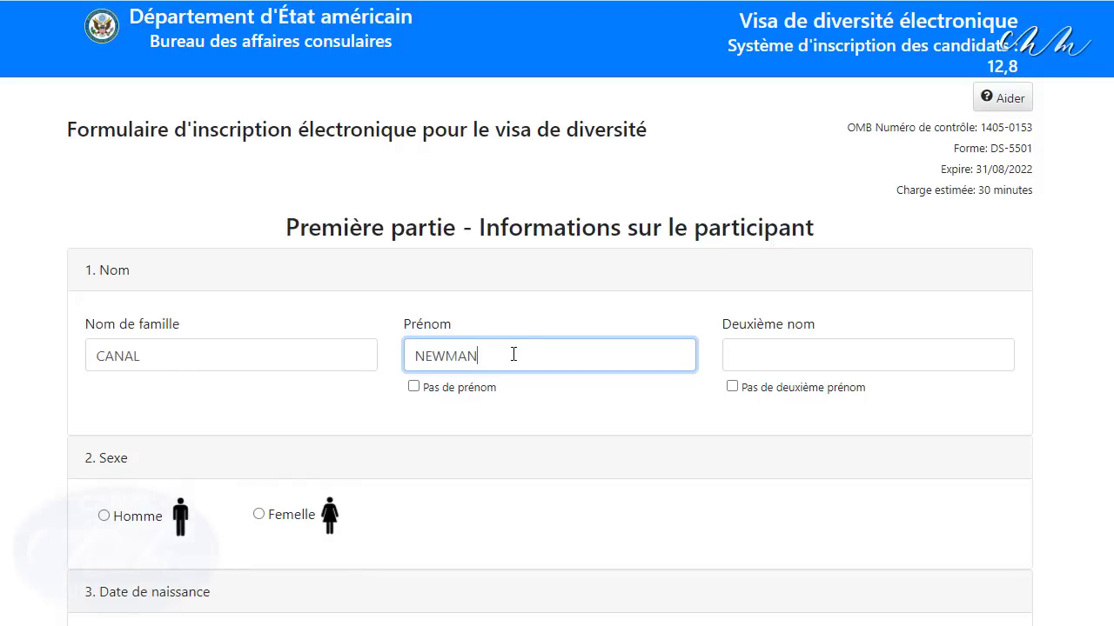
{"action": "left_click", "coordinate": [99, 570]}
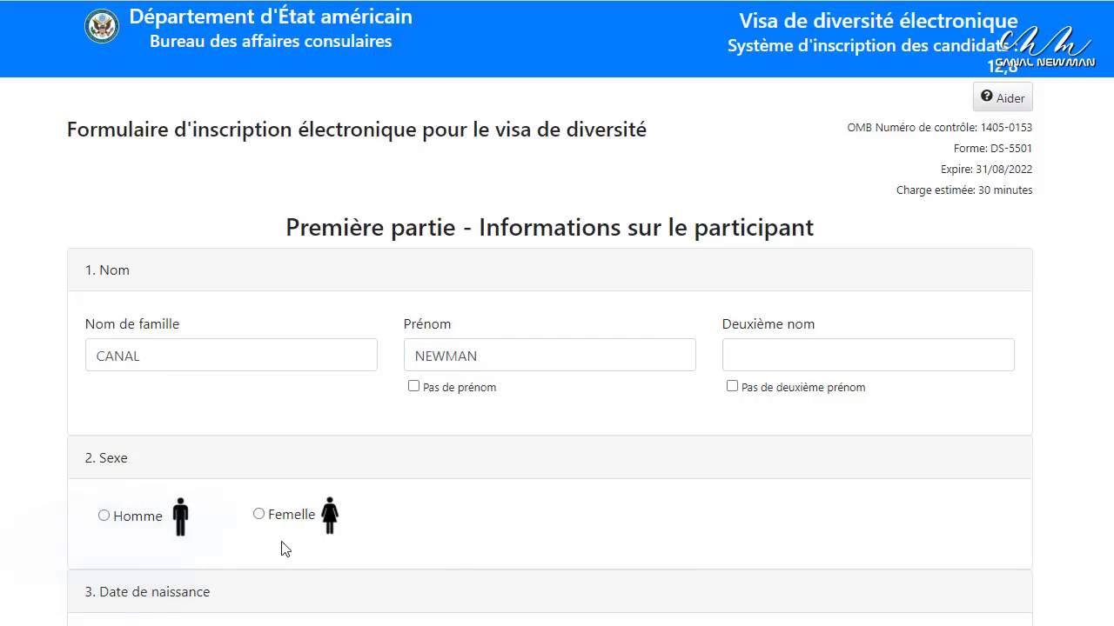
Select Femelle as sex and enter birth date 01/02/1987
{"action": "left_click", "coordinate": [259, 514]}
{"action": "scroll", "coordinate": [429, 572], "scroll_direction": "down", "scroll_amount": 1}
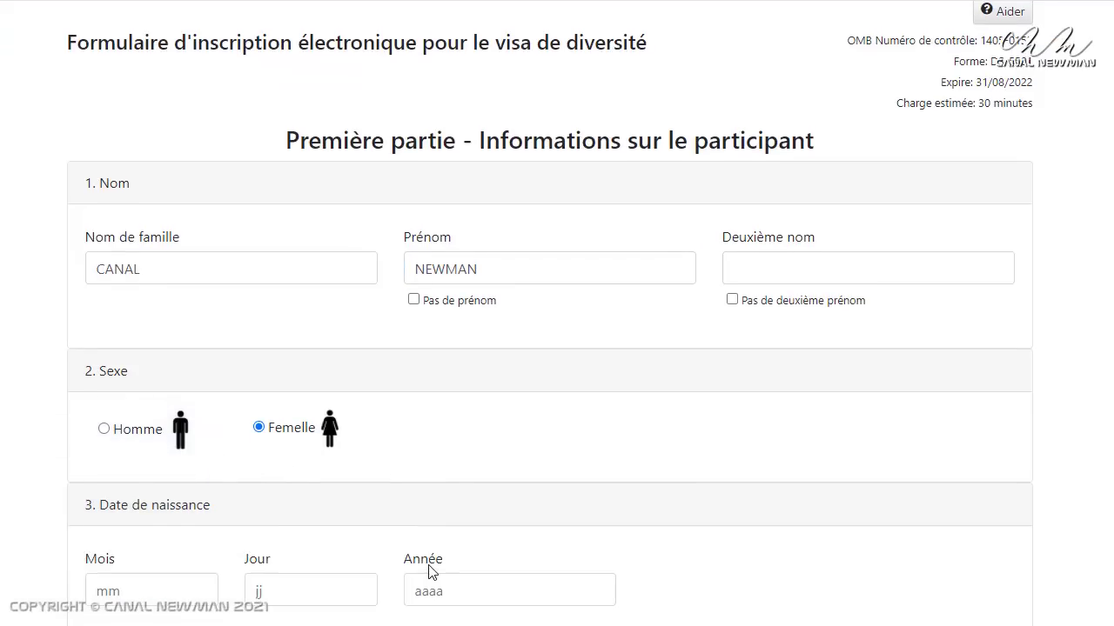
{"action": "scroll", "coordinate": [429, 572], "scroll_direction": "down", "scroll_amount": 1}
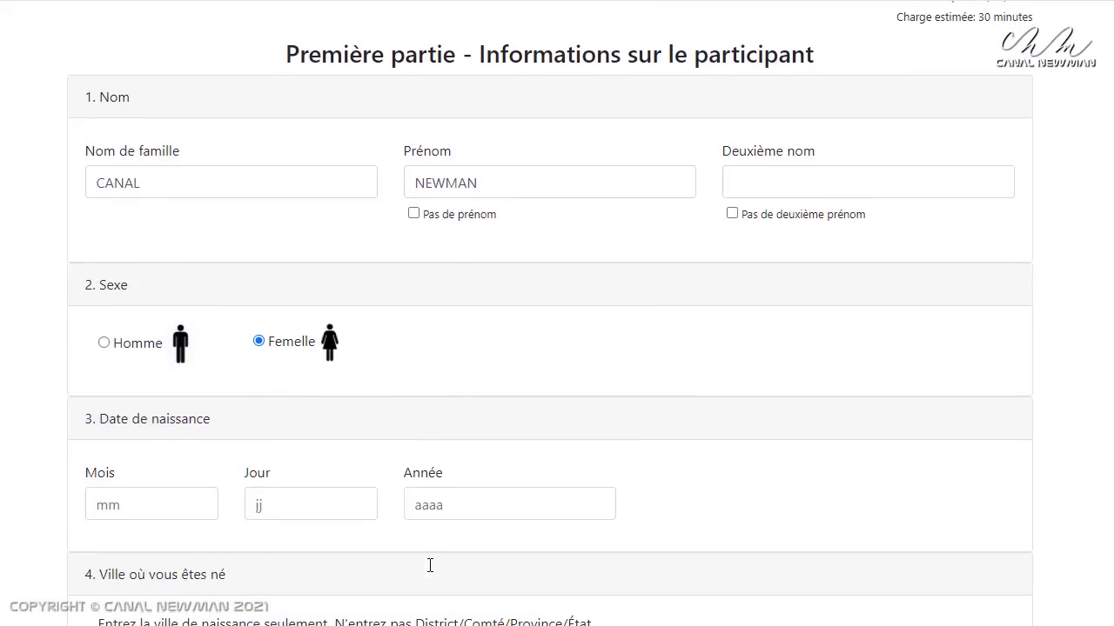
{"action": "left_click", "coordinate": [117, 506]}
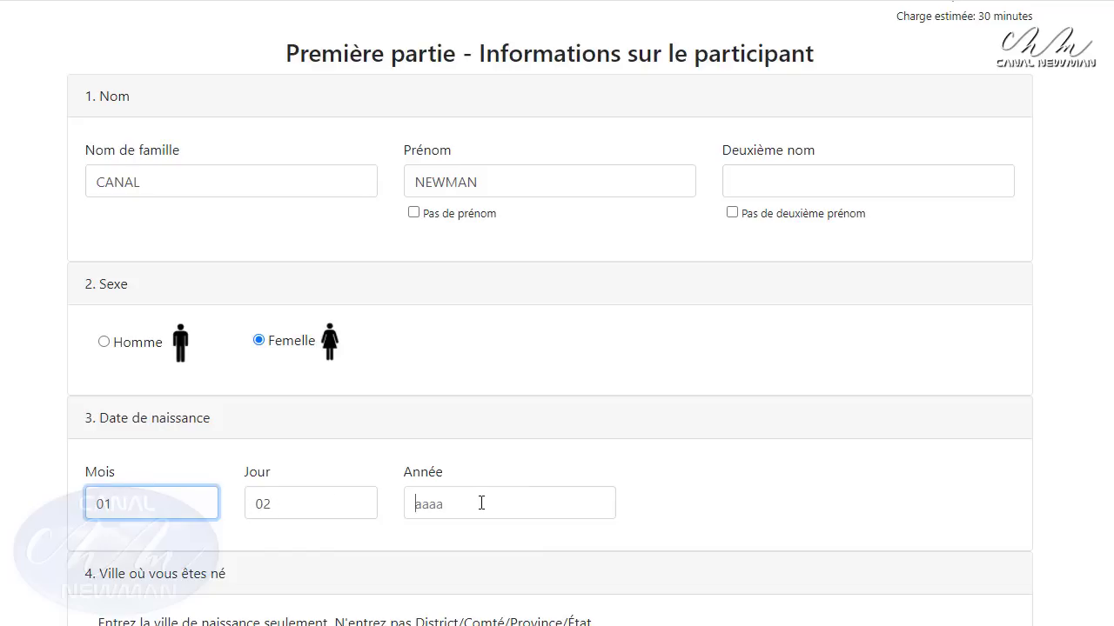
{"action": "left_click", "coordinate": [481, 503]}
{"action": "type", "text": "1987"}
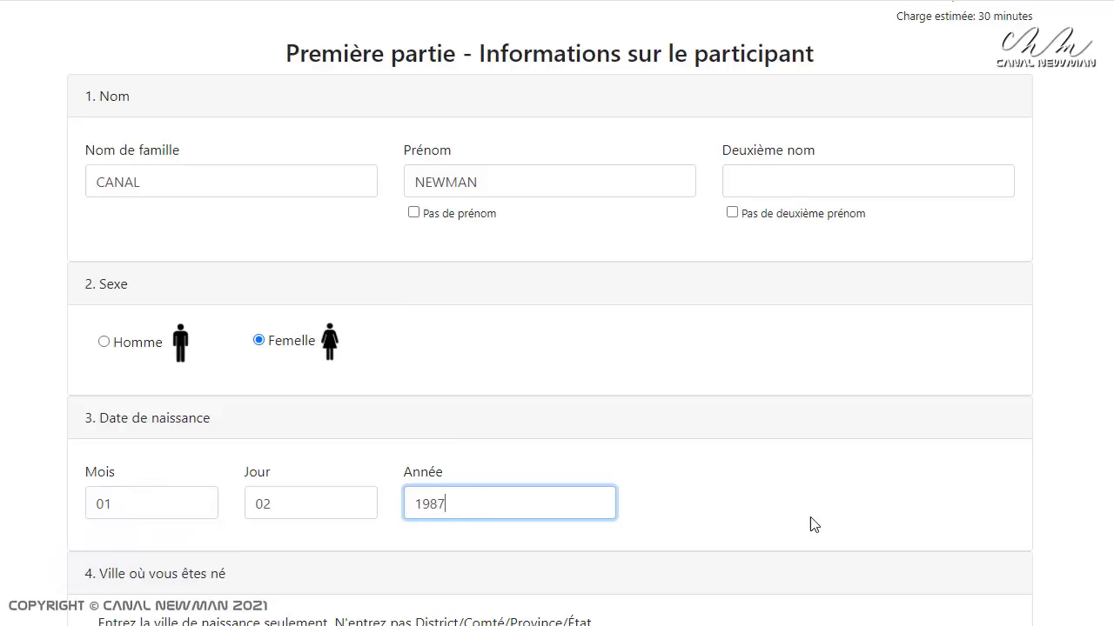
Set birth city to ALGER and birth country to Algérie
{"action": "scroll", "coordinate": [816, 525], "scroll_direction": "down", "scroll_amount": 2}
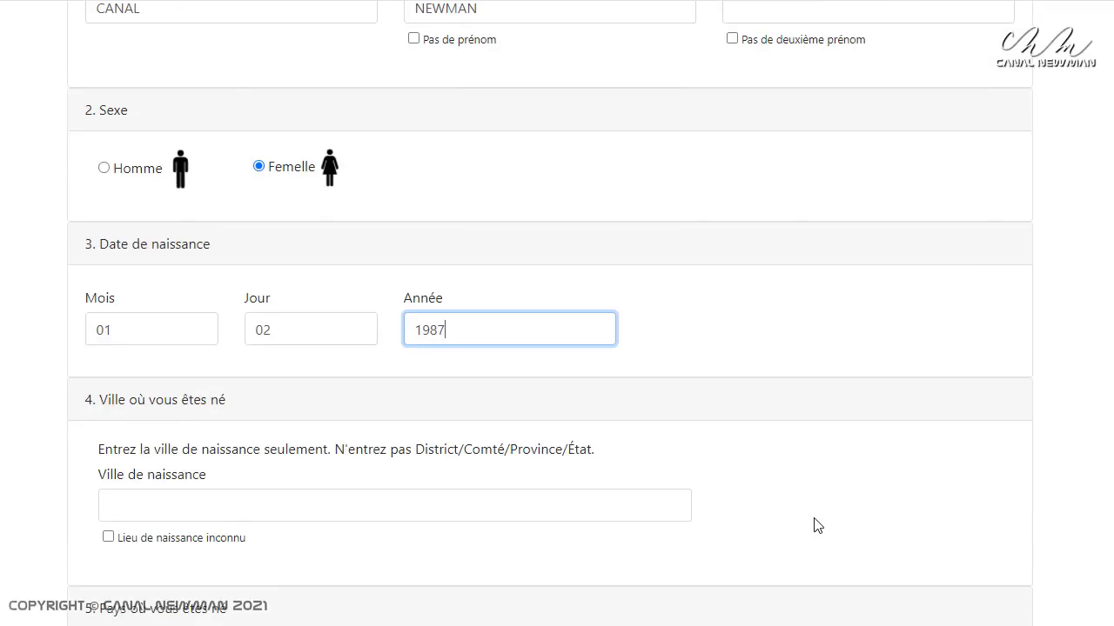
{"action": "left_click", "coordinate": [230, 507]}
{"action": "type", "text": "ALGER"}
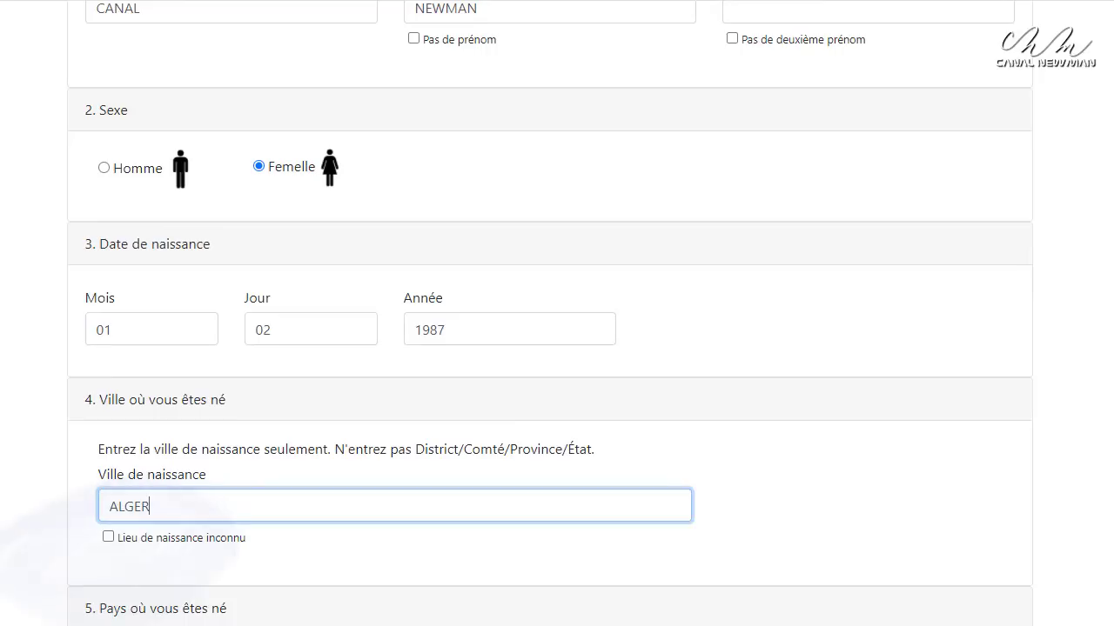
{"action": "scroll", "coordinate": [557, 348], "scroll_direction": "down", "scroll_amount": 2}
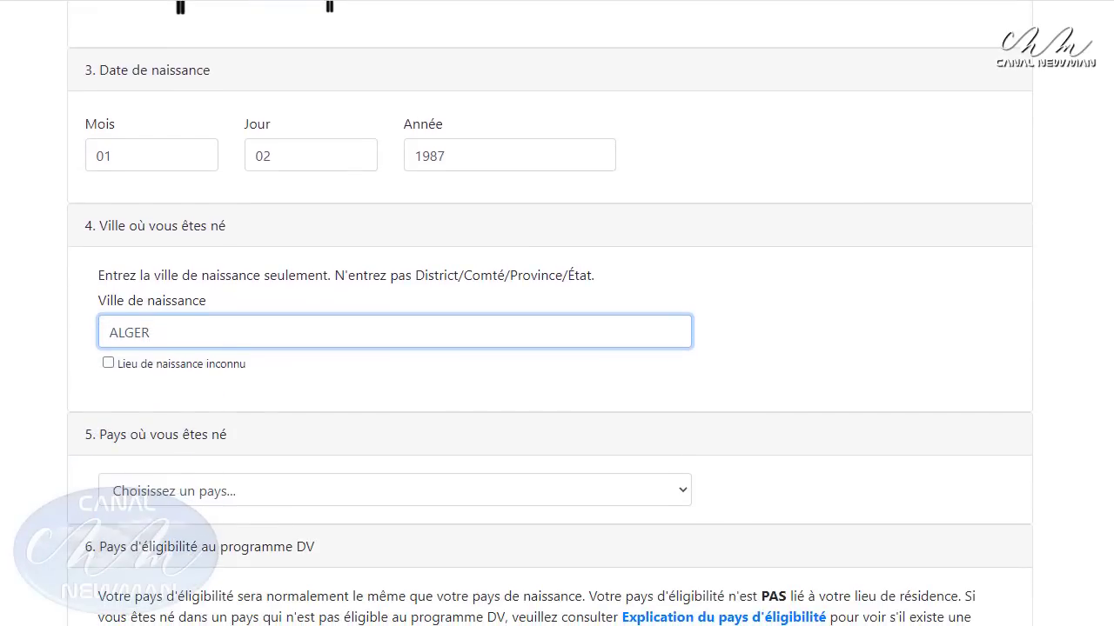
{"action": "left_click", "coordinate": [153, 491]}
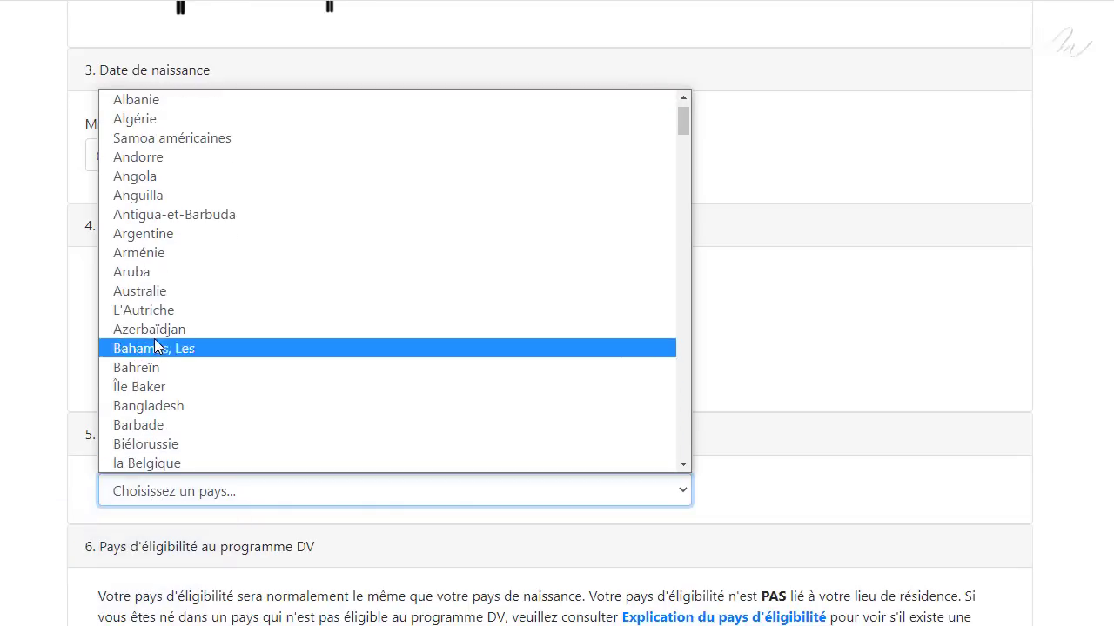
{"action": "left_click", "coordinate": [141, 120]}
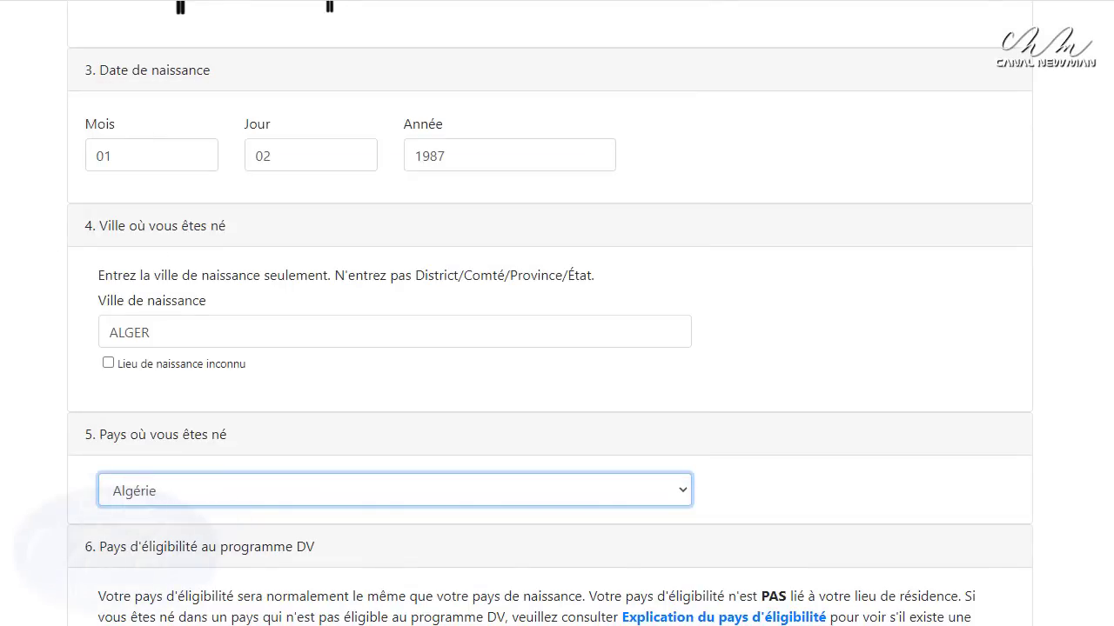
Fill in the first name on the passport and the passport number
{"action": "scroll", "coordinate": [557, 348], "scroll_direction": "down", "scroll_amount": 2}
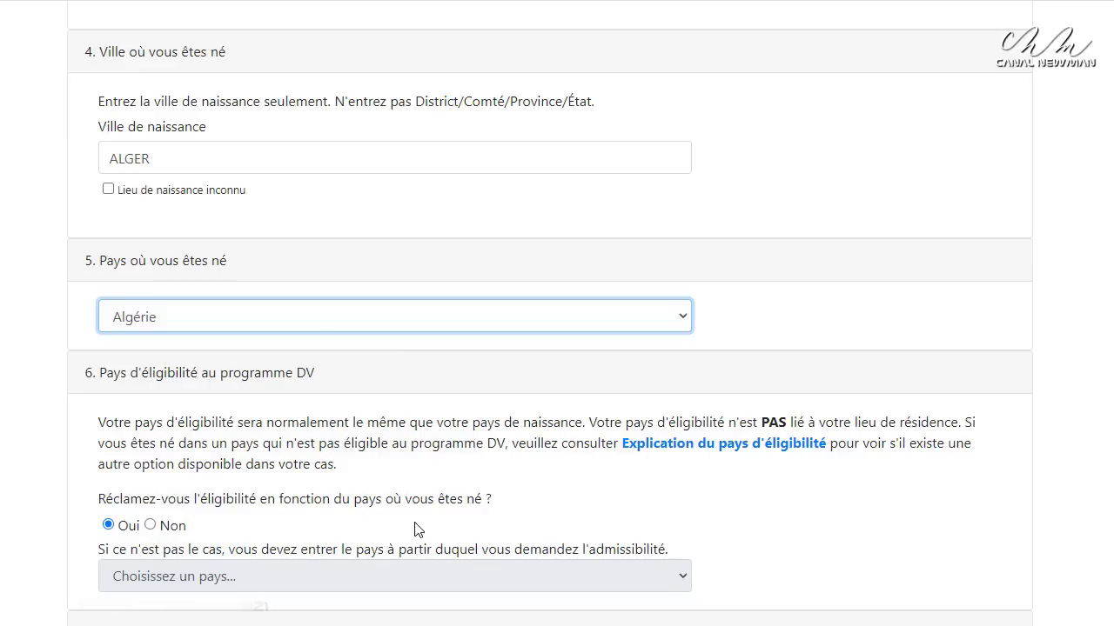
{"action": "scroll", "coordinate": [292, 534], "scroll_direction": "down", "scroll_amount": 1}
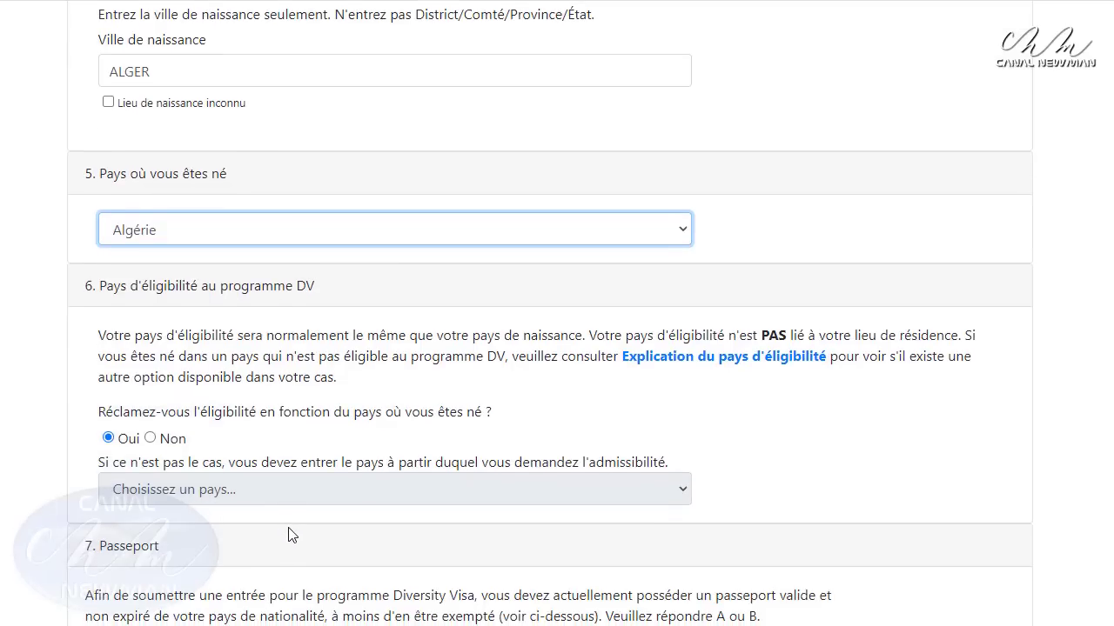
{"action": "scroll", "coordinate": [291, 534], "scroll_direction": "down", "scroll_amount": 2}
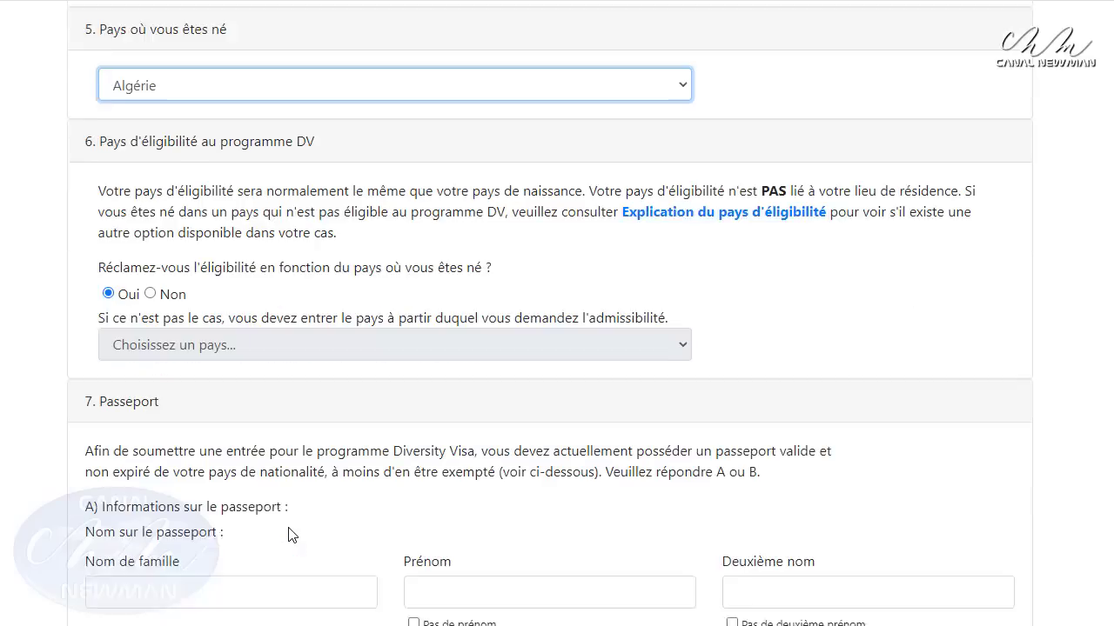
{"action": "left_click", "coordinate": [535, 569]}
{"action": "type", "text": "NEWMAN"}
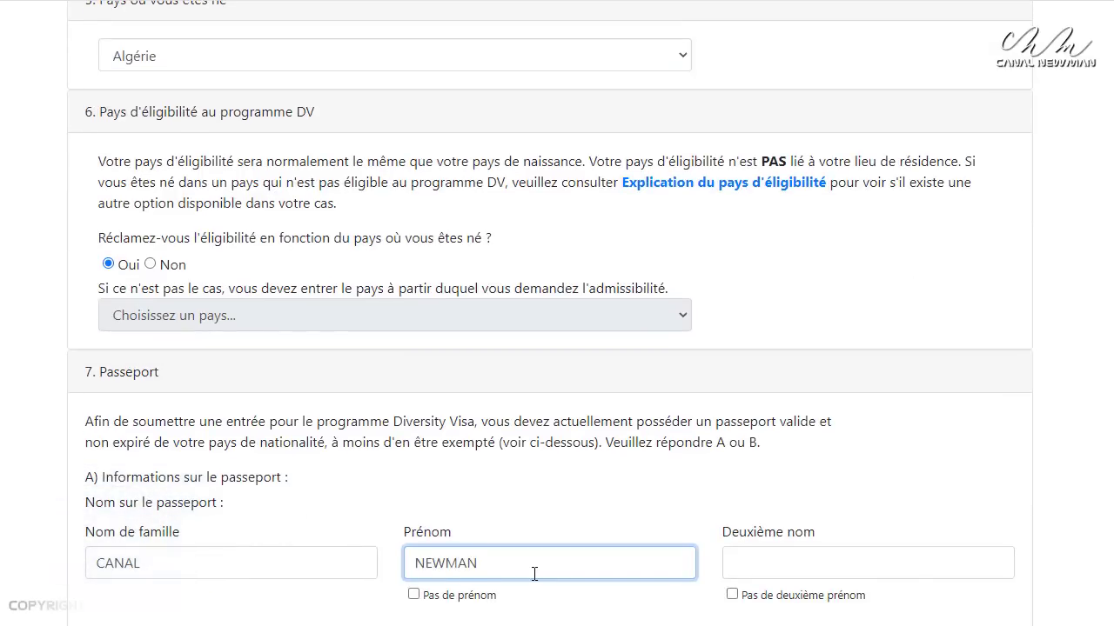
{"action": "scroll", "coordinate": [534, 573], "scroll_direction": "down", "scroll_amount": 1}
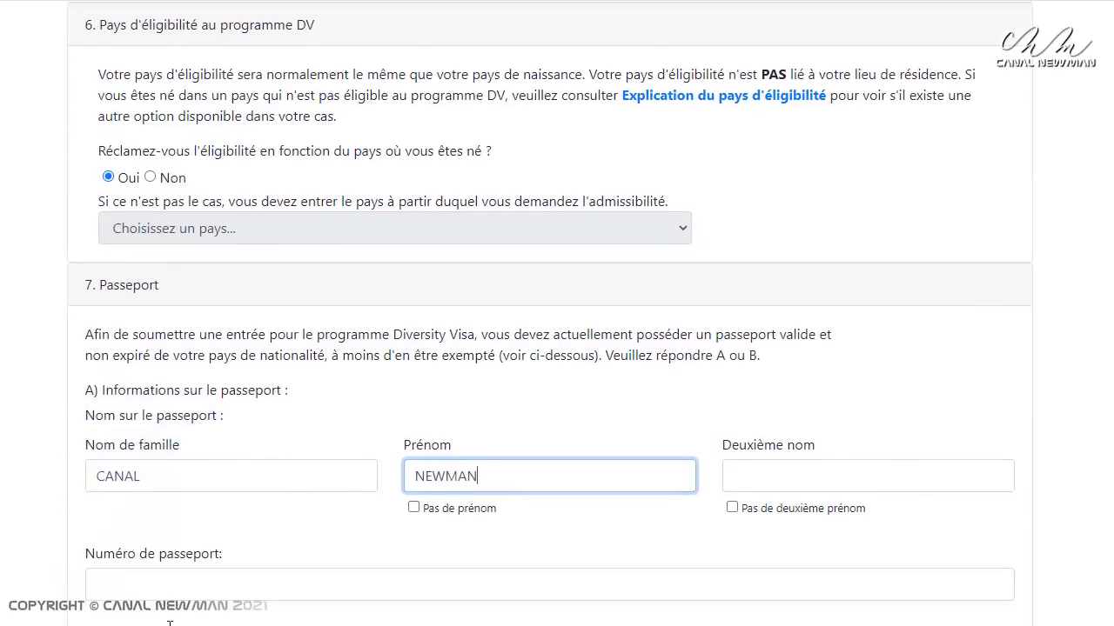
{"action": "left_click", "coordinate": [113, 585]}
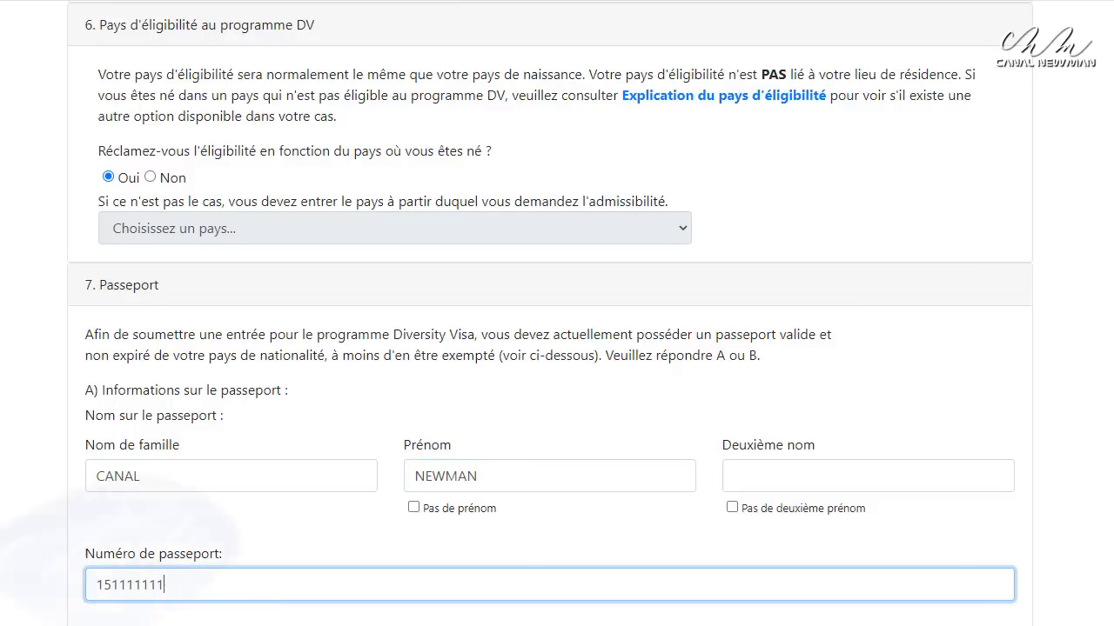
Enter passport expiry 01/01/2025 and choose Algérie as issuing country
{"action": "scroll", "coordinate": [121, 618], "scroll_direction": "down", "scroll_amount": 1}
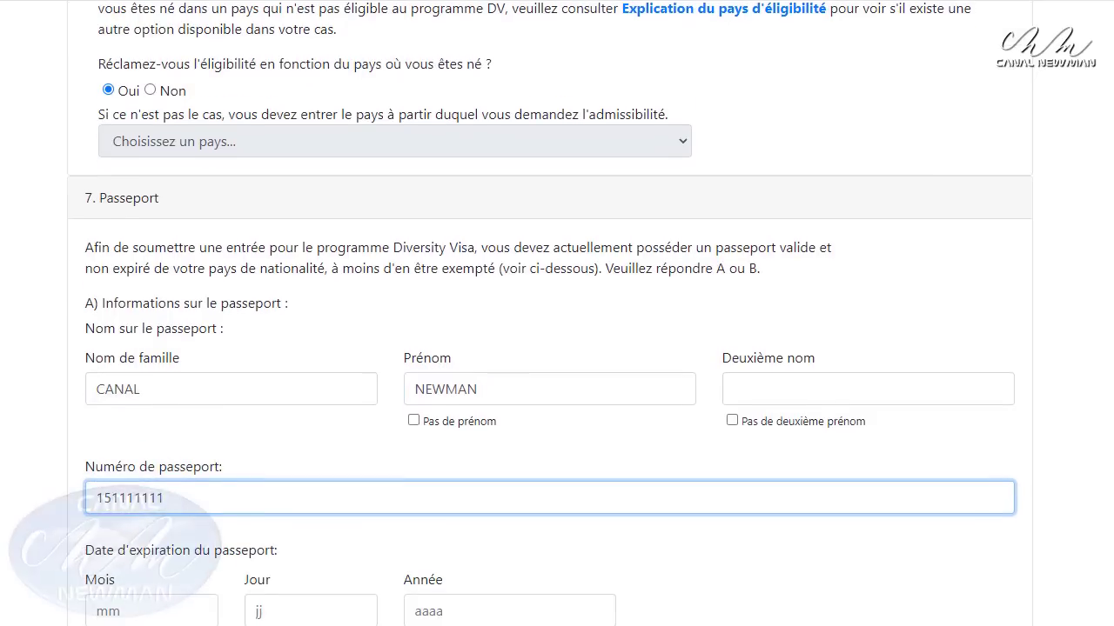
{"action": "left_click", "coordinate": [121, 609]}
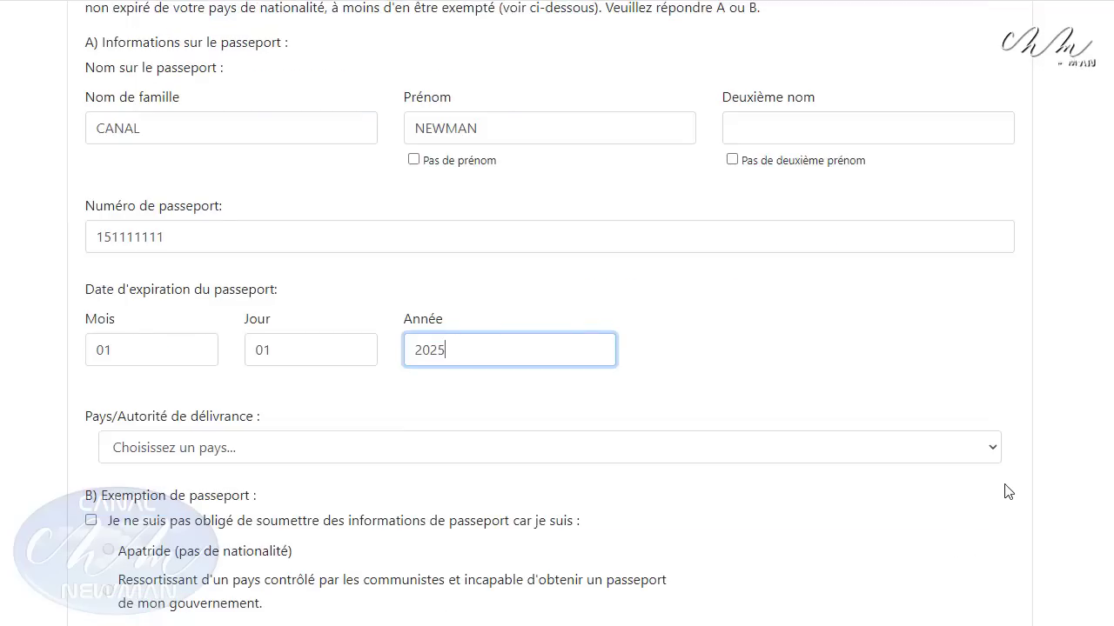
{"action": "left_click", "coordinate": [995, 456]}
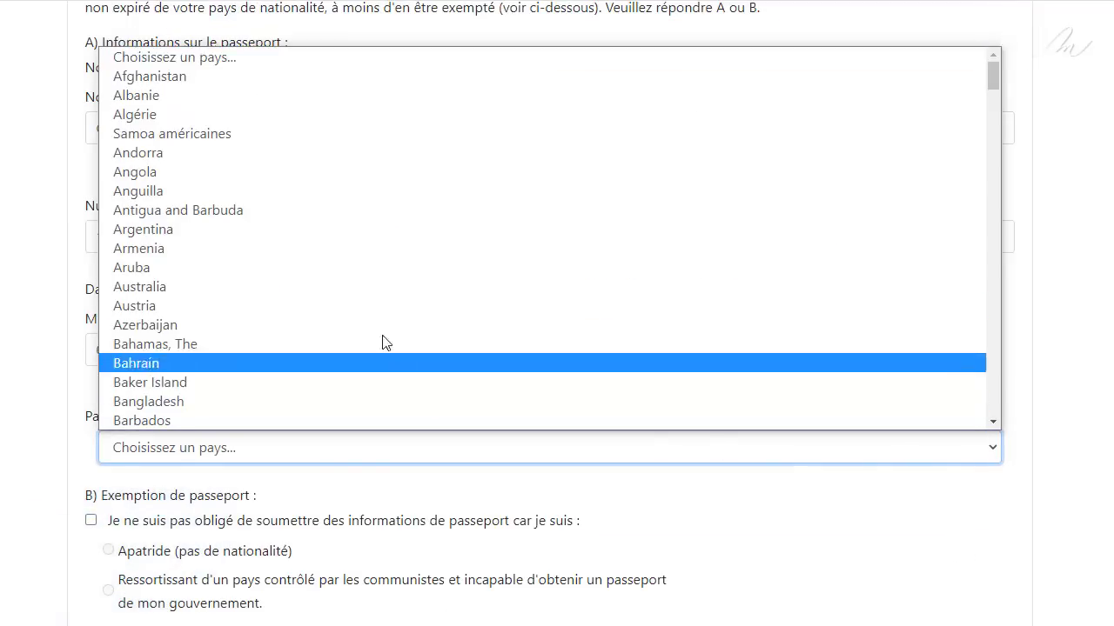
{"action": "left_click", "coordinate": [249, 114]}
{"action": "scroll", "coordinate": [250, 114], "scroll_direction": "down", "scroll_amount": 3}
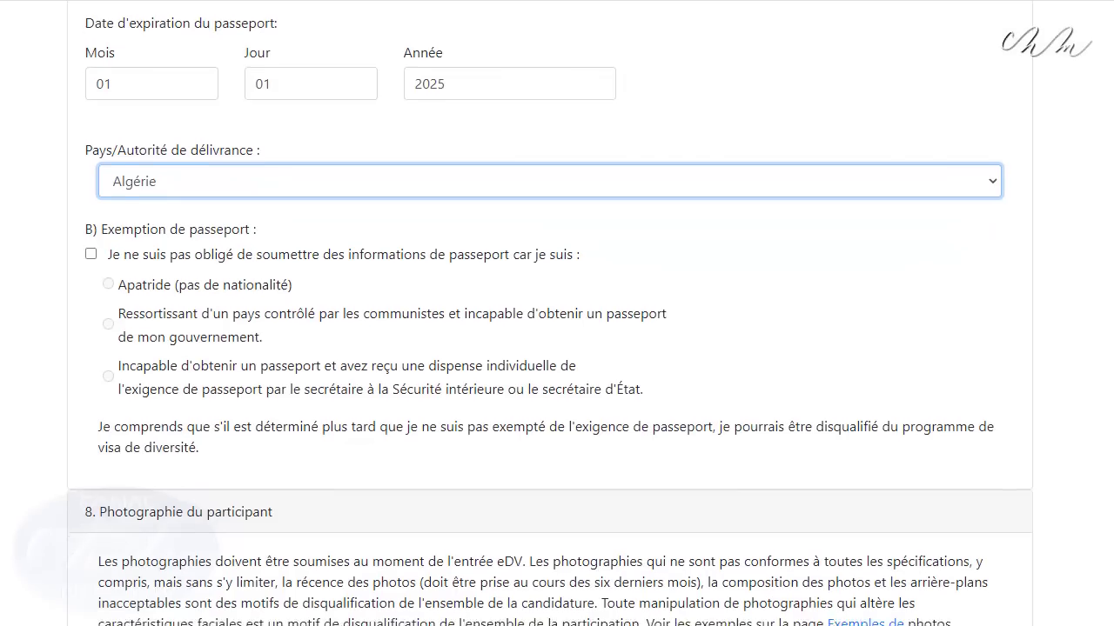
{"action": "scroll", "coordinate": [250, 114], "scroll_direction": "down", "scroll_amount": 2}
{"action": "scroll", "coordinate": [550, 316], "scroll_direction": "down", "scroll_amount": 2}
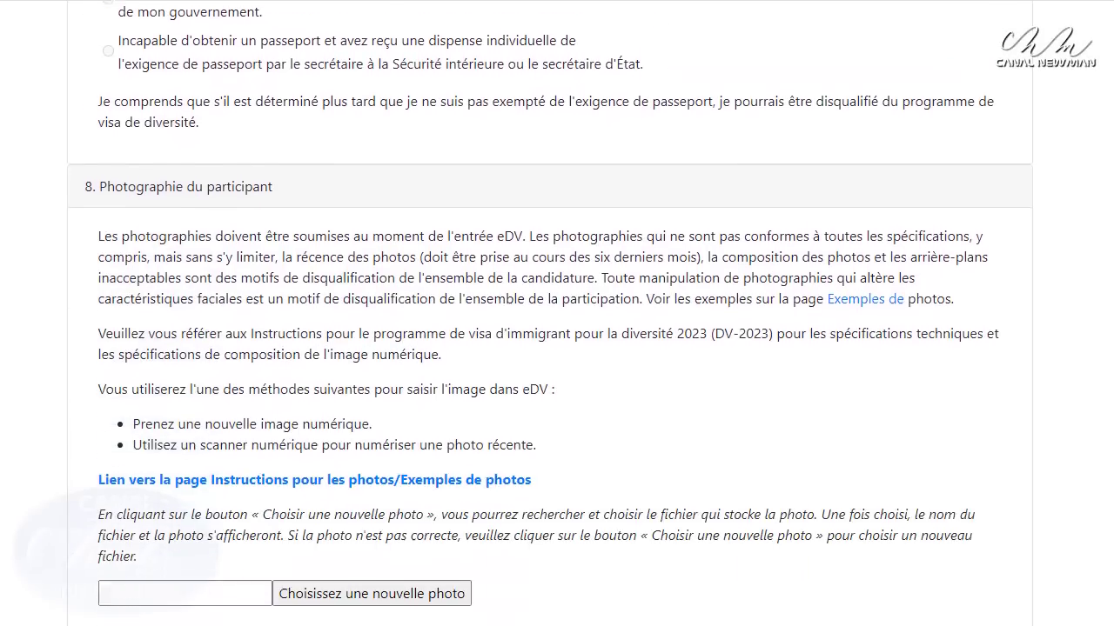
{"action": "scroll", "coordinate": [549, 316], "scroll_direction": "down", "scroll_amount": 1}
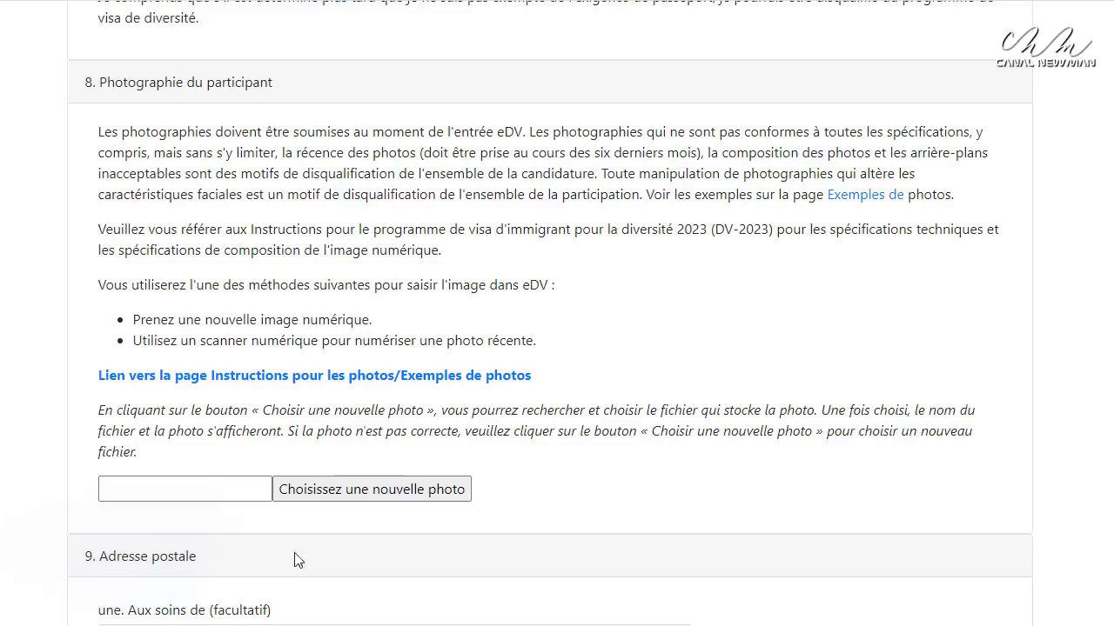
Attach the portrait photo file to the entry
{"action": "left_click", "coordinate": [356, 489]}
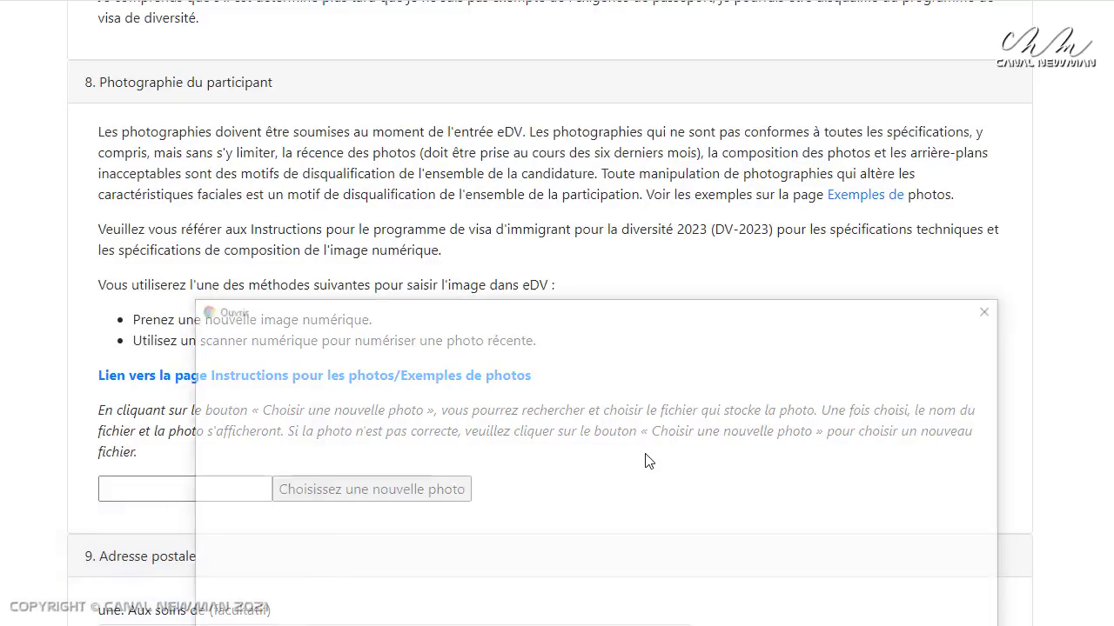
{"action": "double_click", "coordinate": [574, 439]}
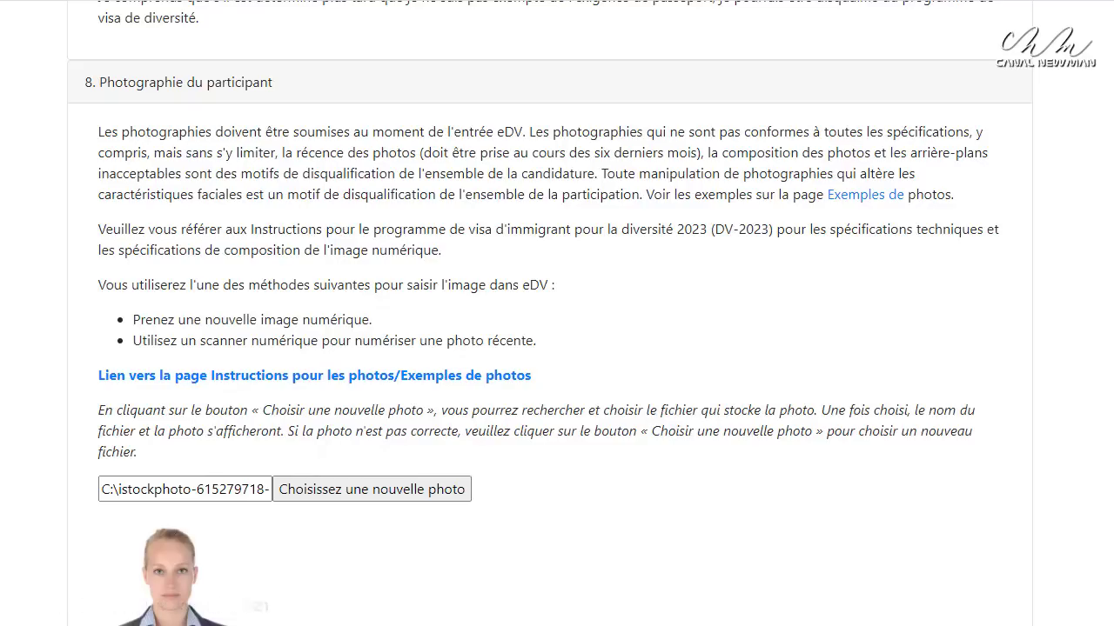
{"action": "scroll", "coordinate": [386, 567], "scroll_direction": "down", "scroll_amount": 4}
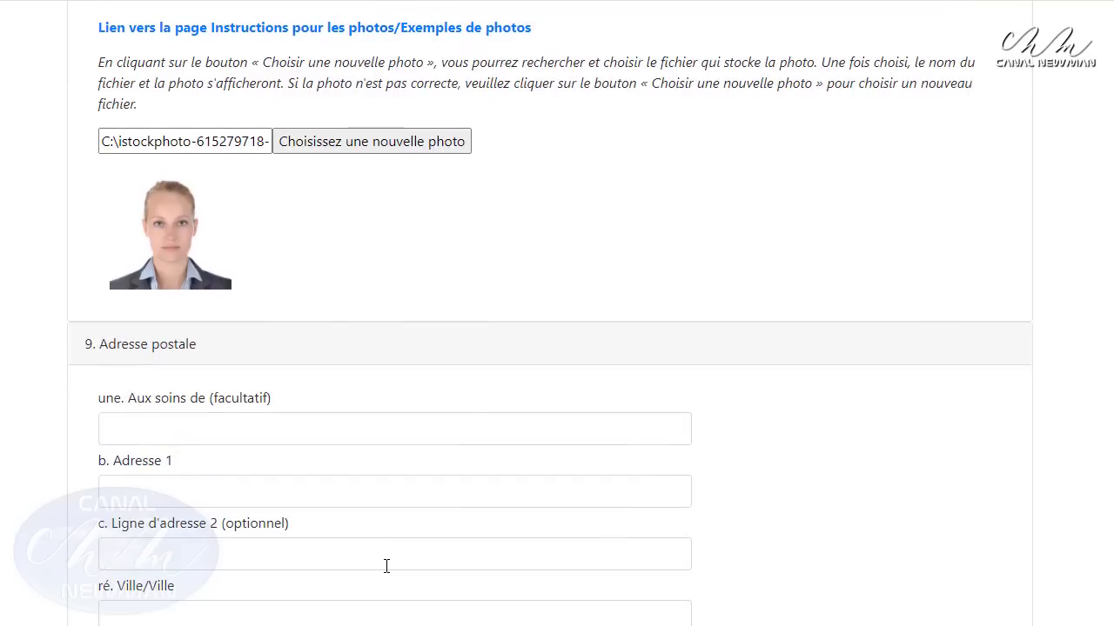
Set the mailing address country to Algérie
{"action": "left_click", "coordinate": [139, 433]}
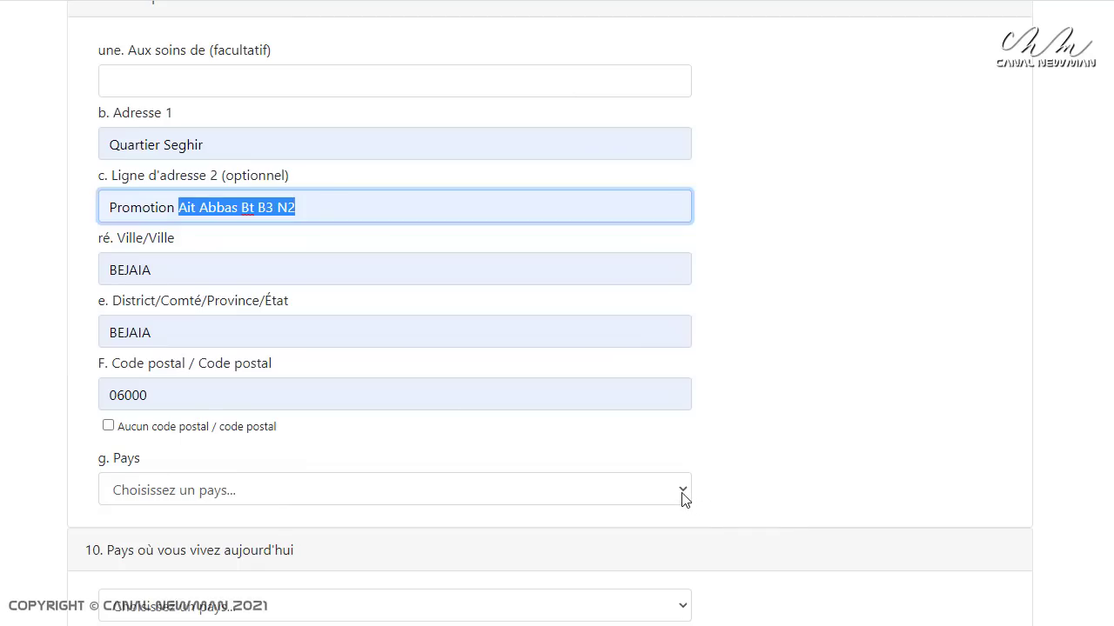
{"action": "left_click", "coordinate": [683, 495]}
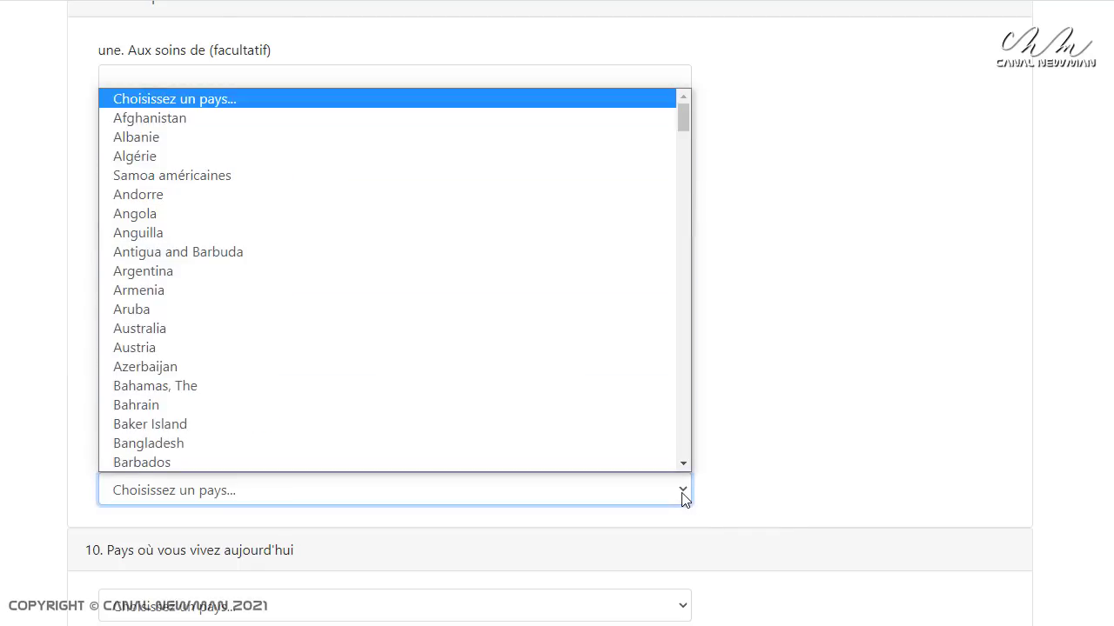
{"action": "left_click", "coordinate": [163, 157]}
{"action": "scroll", "coordinate": [27, 418], "scroll_direction": "down", "scroll_amount": 3}
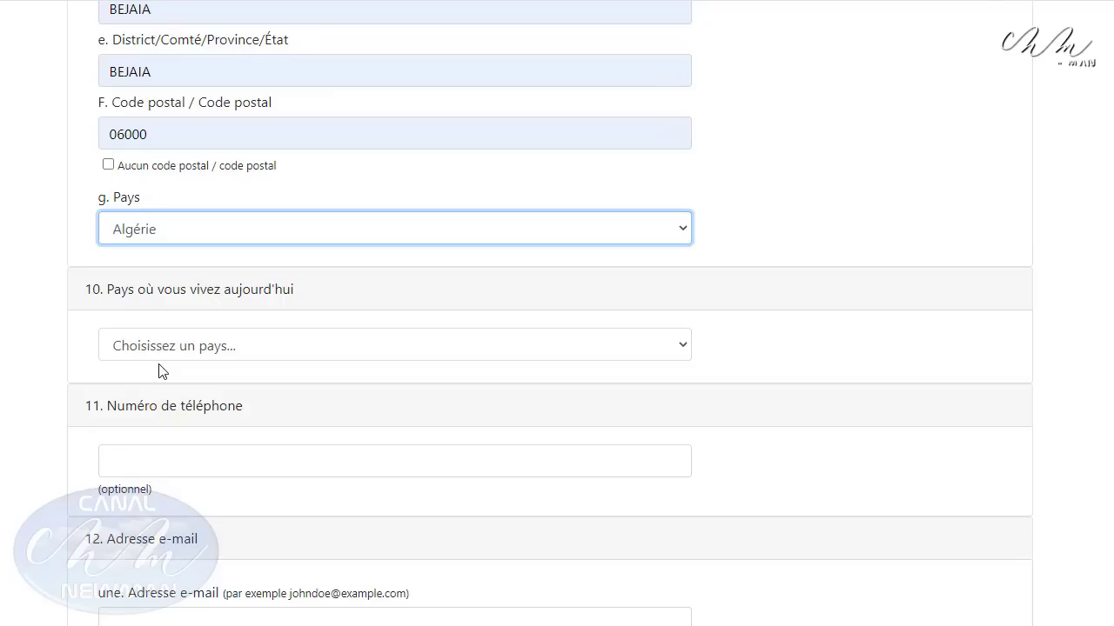
Choose Algeria as the country of current residence
{"action": "left_click", "coordinate": [675, 348]}
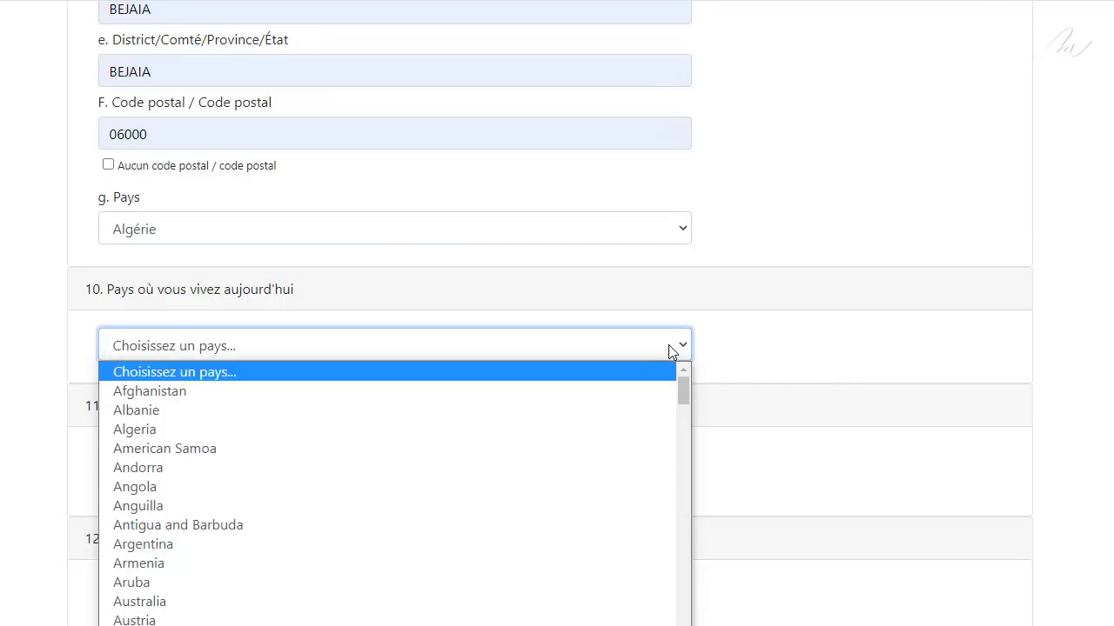
{"action": "left_click", "coordinate": [141, 434]}
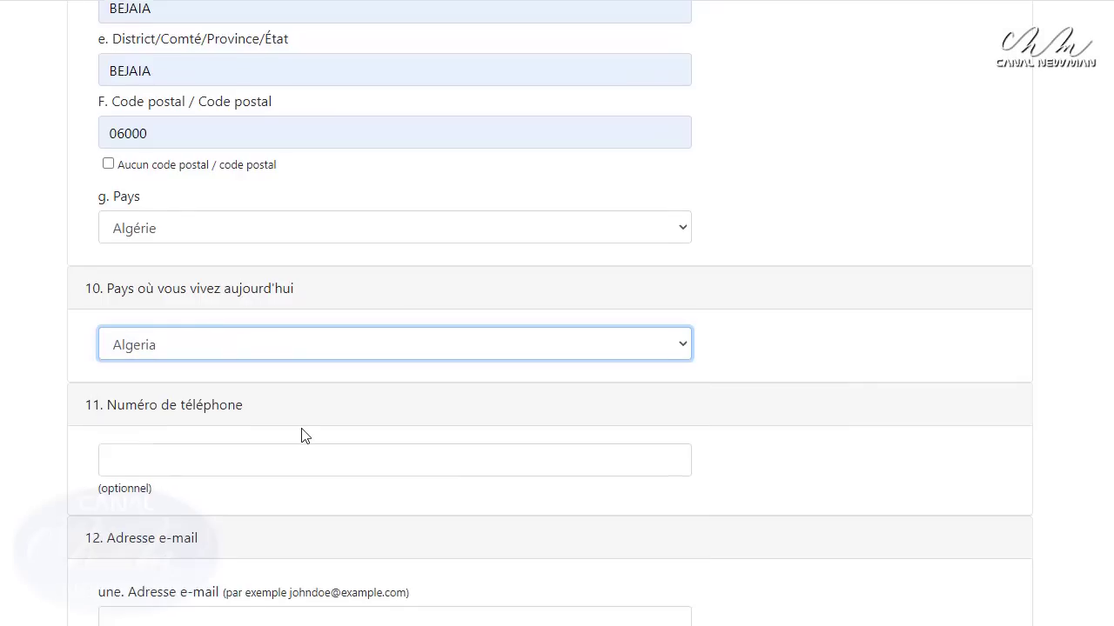
{"action": "scroll", "coordinate": [305, 435], "scroll_direction": "down", "scroll_amount": 1}
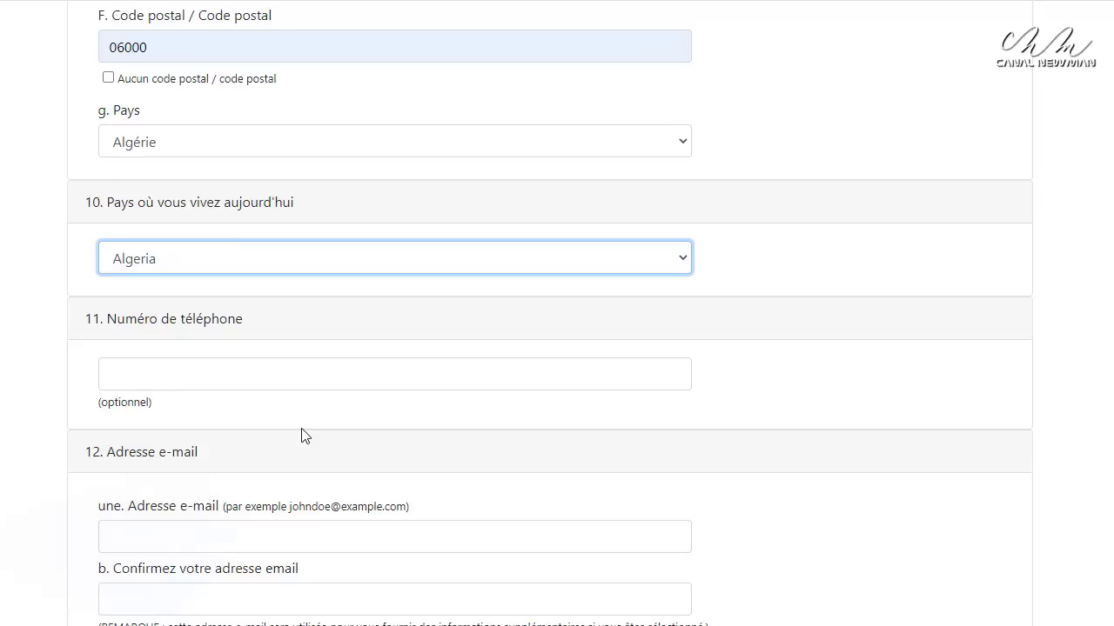
{"action": "scroll", "coordinate": [304, 436], "scroll_direction": "down", "scroll_amount": 1}
{"action": "scroll", "coordinate": [305, 436], "scroll_direction": "down", "scroll_amount": 1}
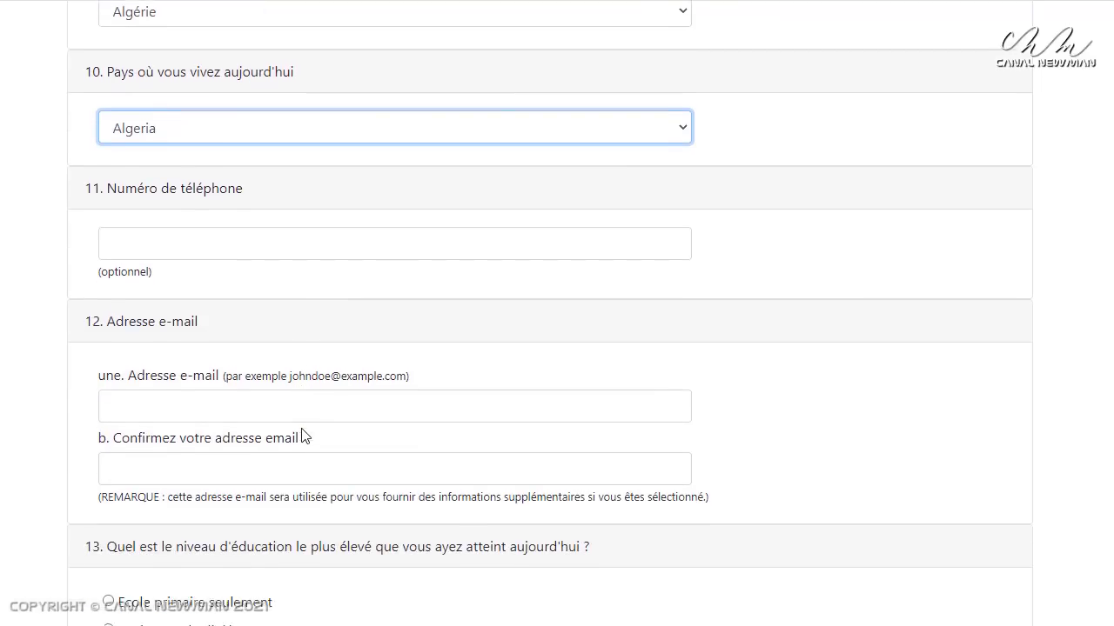
{"action": "scroll", "coordinate": [304, 435], "scroll_direction": "down", "scroll_amount": 1}
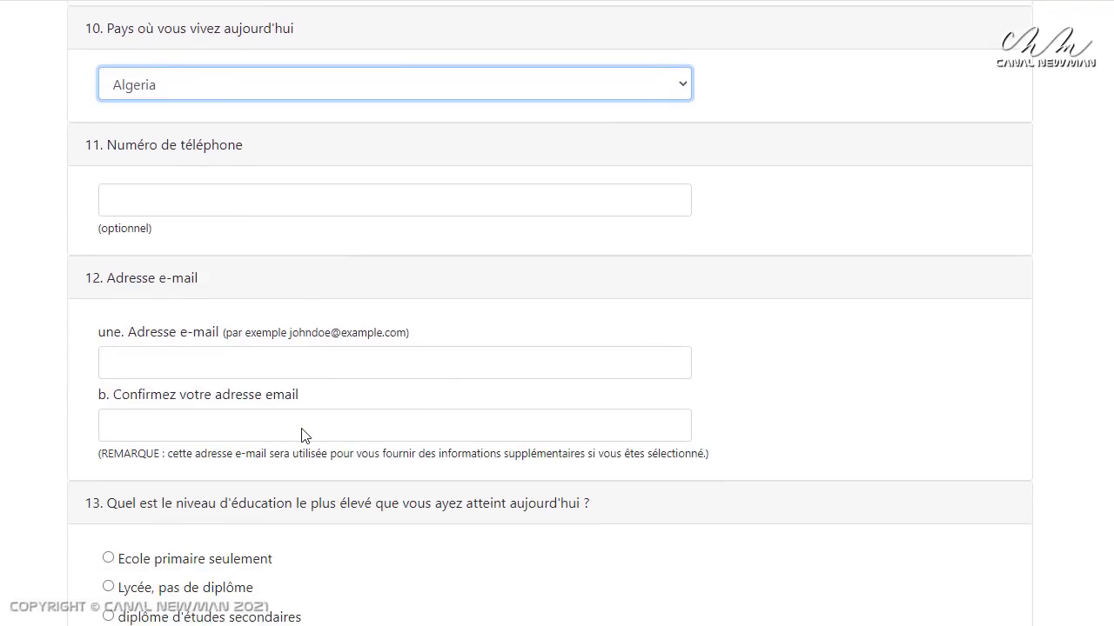
Enter the applicant's e-mail address and its confirmation
{"action": "left_click", "coordinate": [116, 368]}
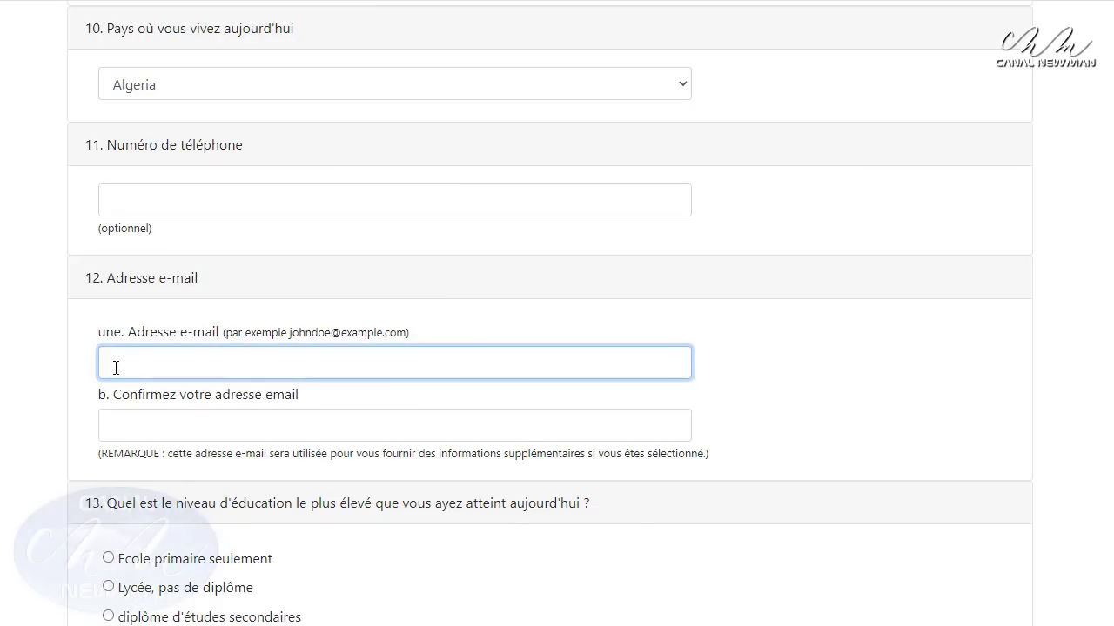
{"action": "left_click", "coordinate": [136, 424]}
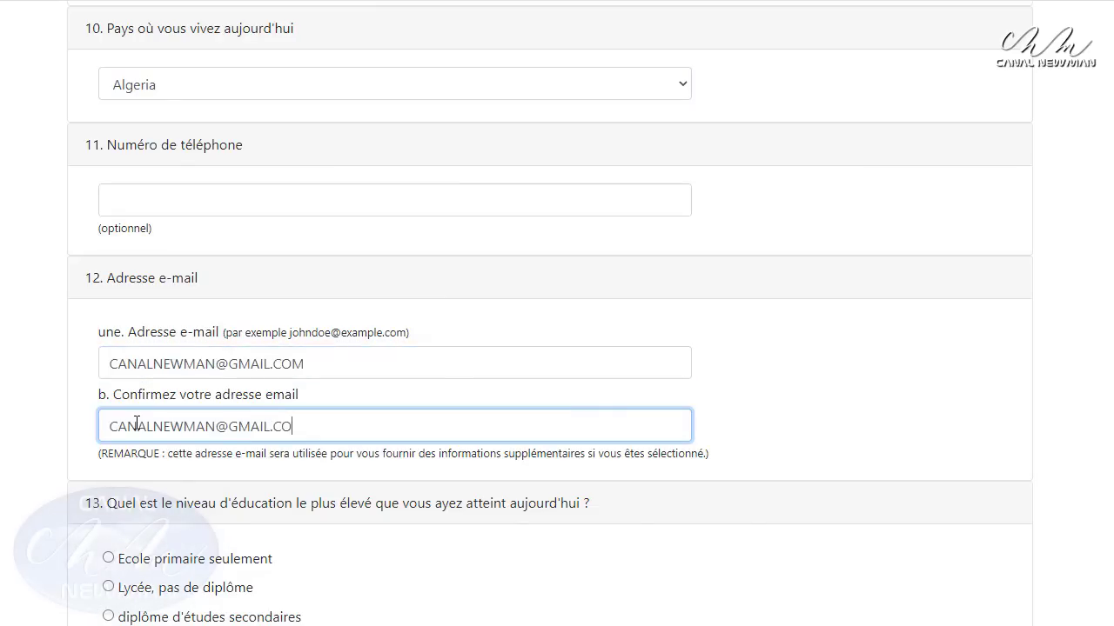
{"action": "scroll", "coordinate": [136, 424], "scroll_direction": "down", "scroll_amount": 2}
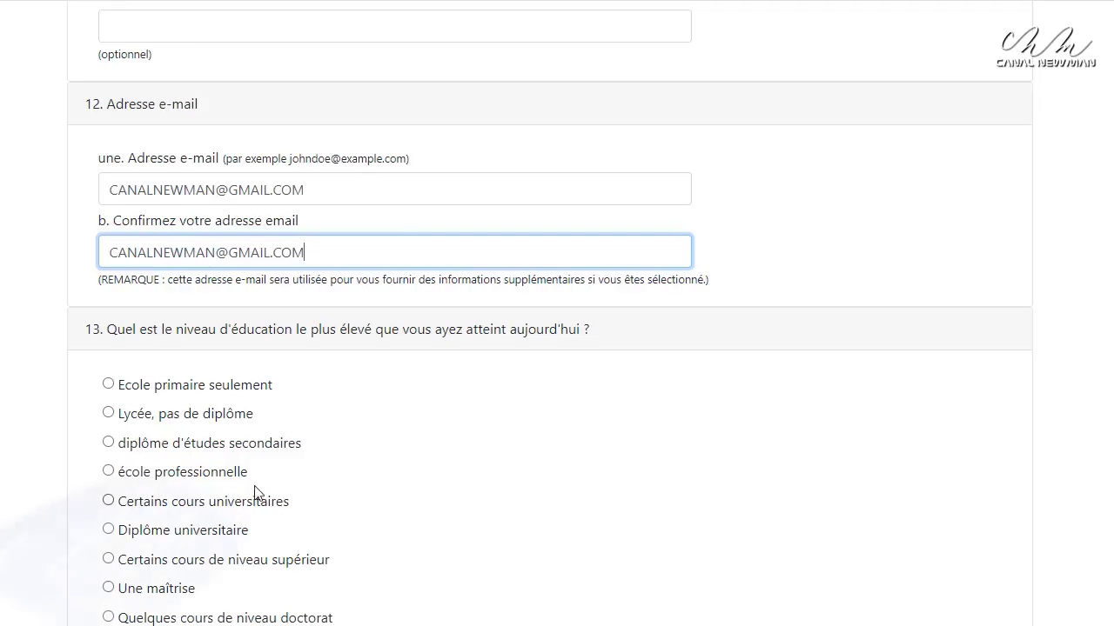
{"action": "scroll", "coordinate": [257, 492], "scroll_direction": "down", "scroll_amount": 1}
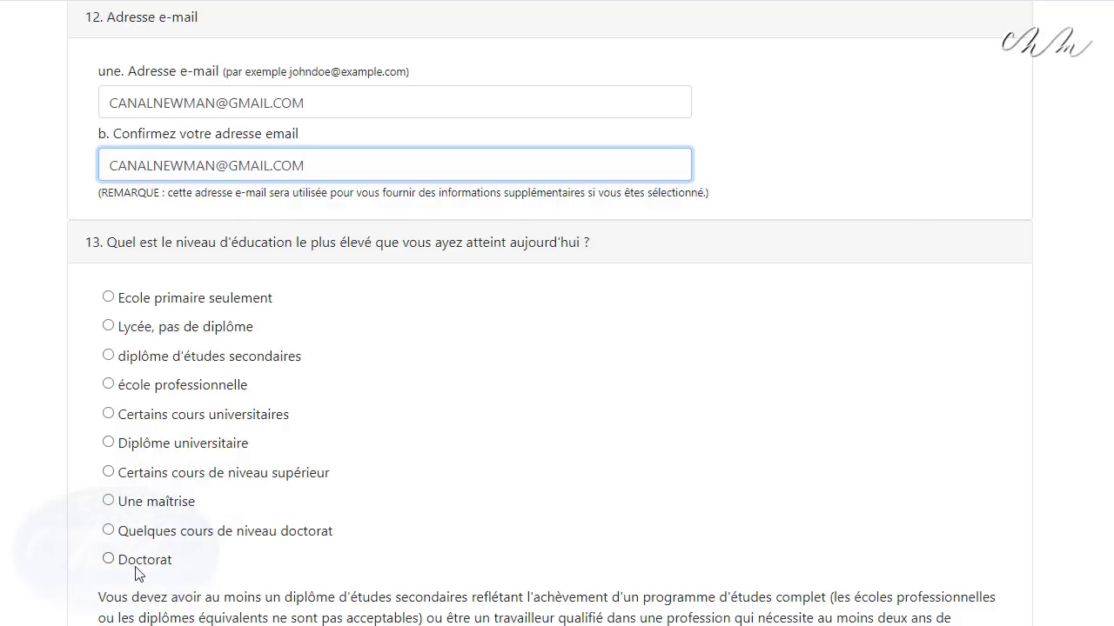
Choose Une maîtrise as highest education, enter 0 children, and submit part one
{"action": "left_click", "coordinate": [108, 501]}
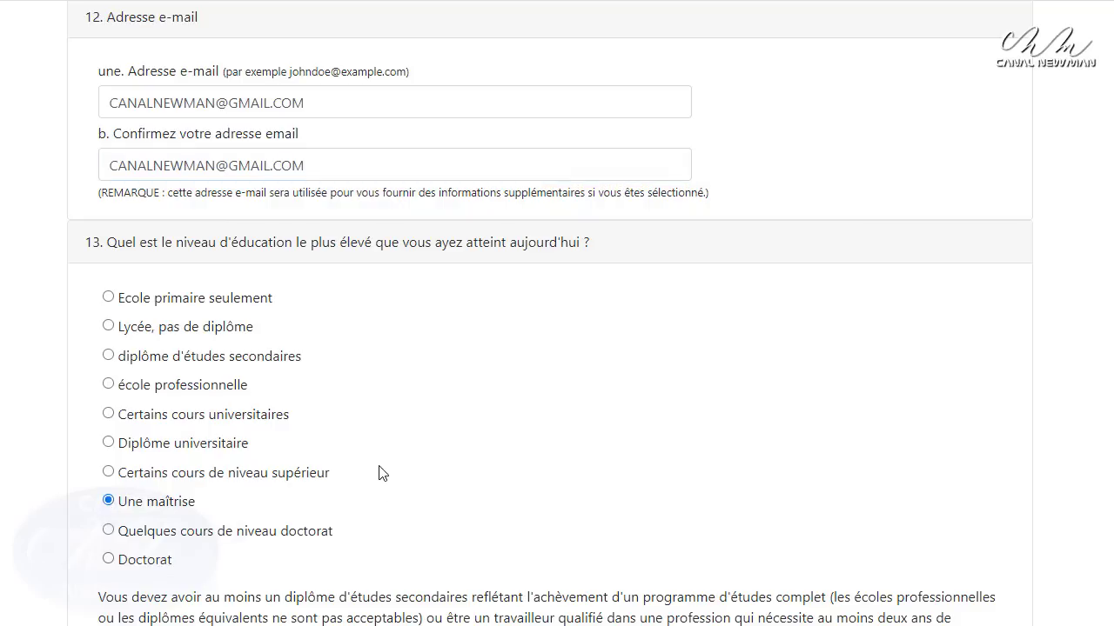
{"action": "scroll", "coordinate": [379, 474], "scroll_direction": "down", "scroll_amount": 4}
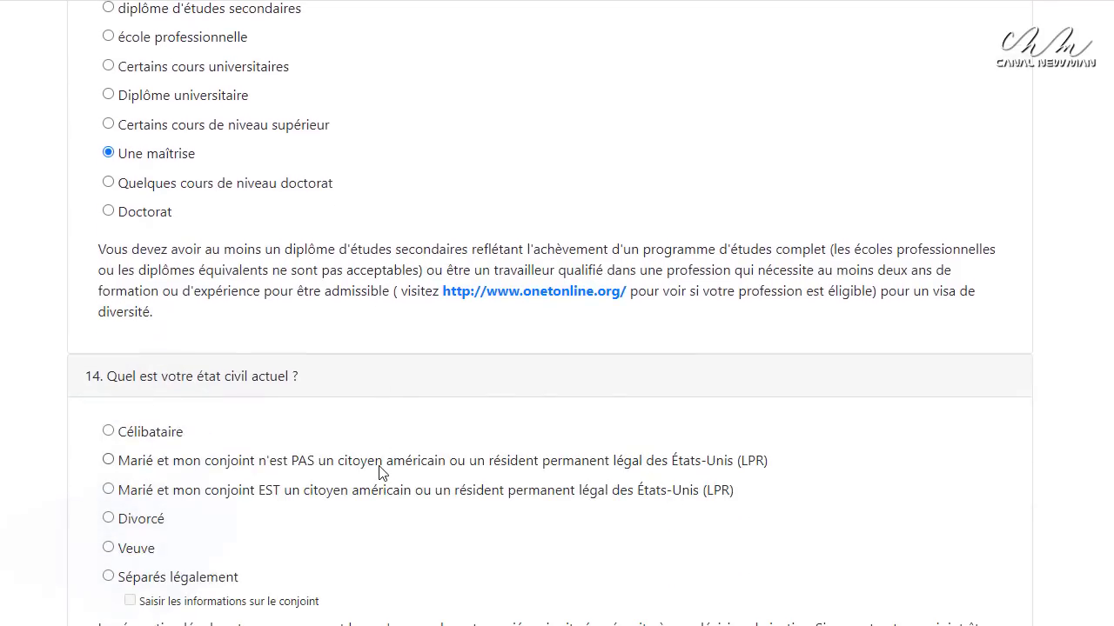
{"action": "scroll", "coordinate": [380, 473], "scroll_direction": "down", "scroll_amount": 1}
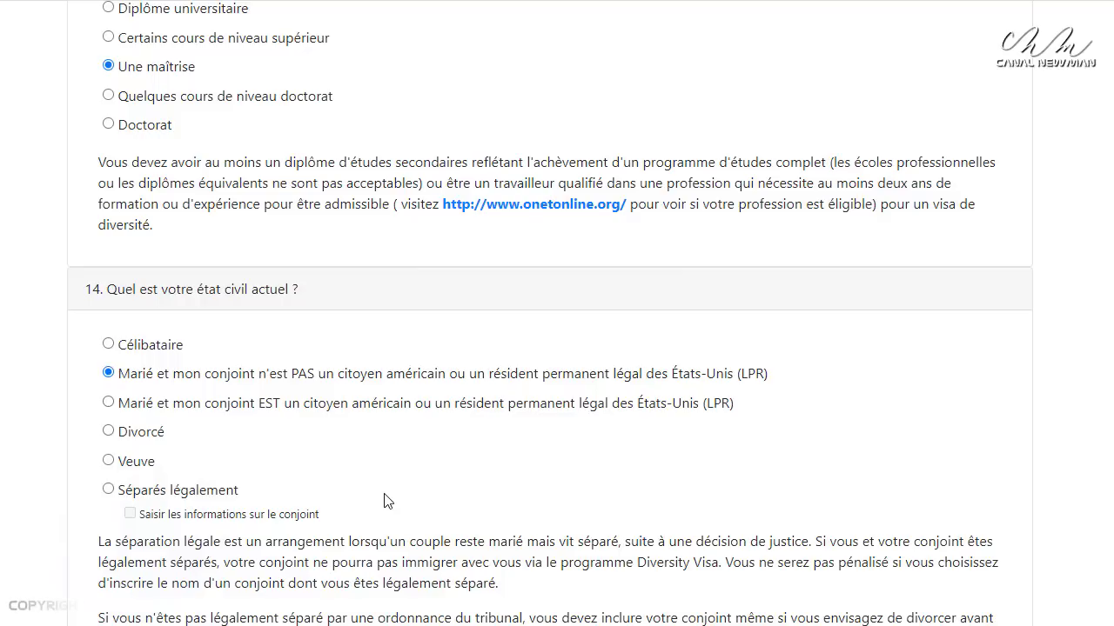
{"action": "scroll", "coordinate": [222, 470], "scroll_direction": "down", "scroll_amount": 1}
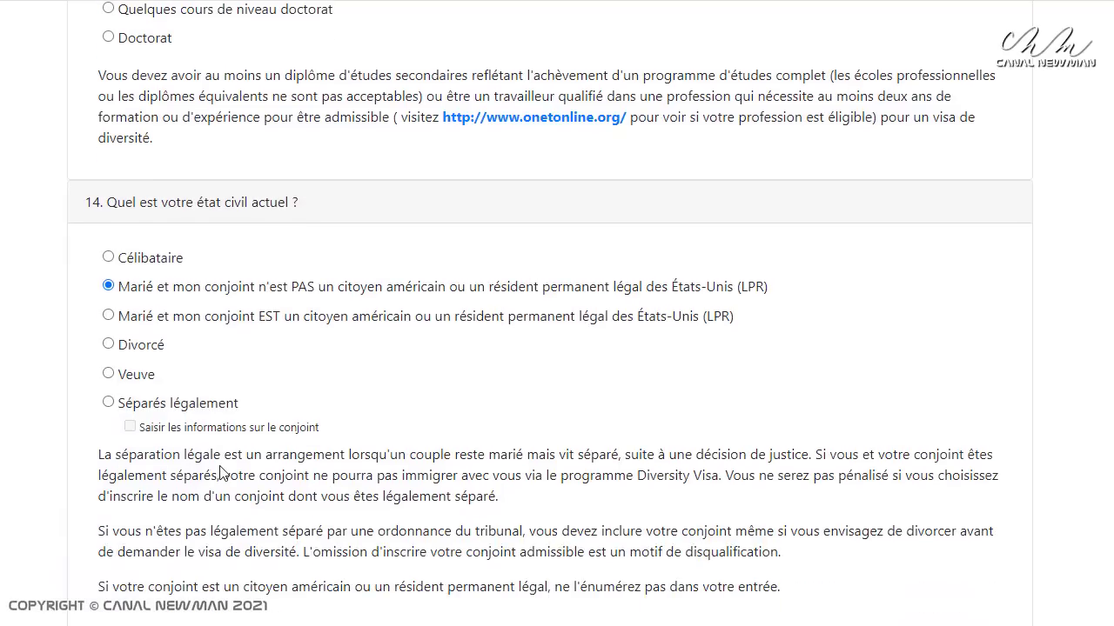
{"action": "scroll", "coordinate": [222, 472], "scroll_direction": "down", "scroll_amount": 2}
{"action": "left_click", "coordinate": [109, 533]}
{"action": "type", "text": "0"}
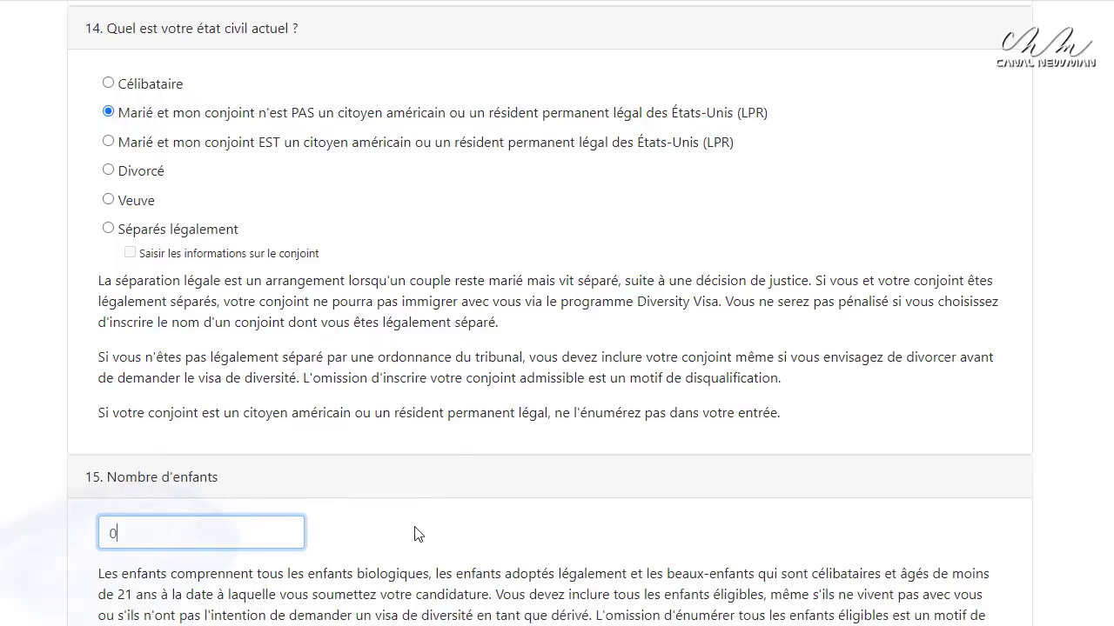
{"action": "scroll", "coordinate": [414, 534], "scroll_direction": "down", "scroll_amount": 4}
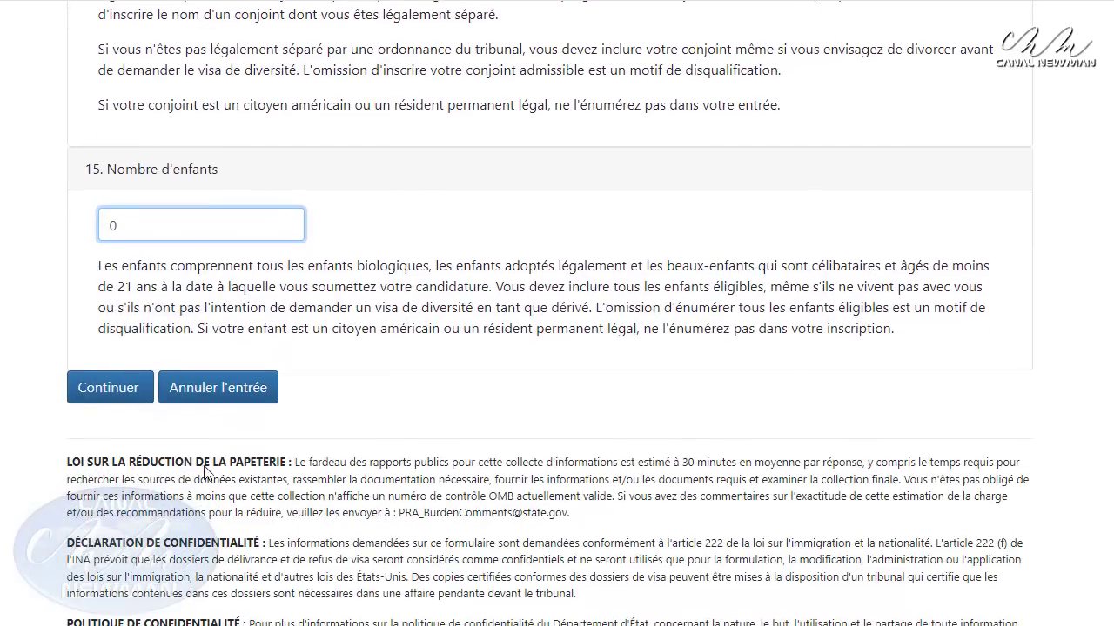
{"action": "left_click", "coordinate": [120, 398]}
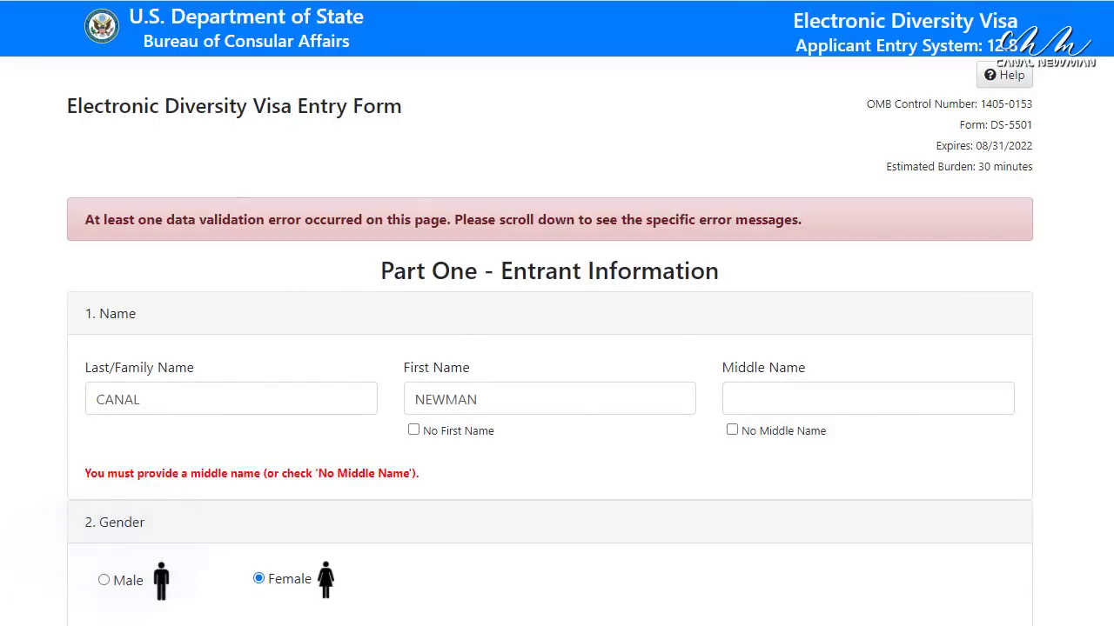
Tick No Middle Name for both entrant and passport name, then resubmit part one
{"action": "left_click", "coordinate": [732, 431]}
{"action": "scroll", "coordinate": [927, 474], "scroll_direction": "down", "scroll_amount": 10}
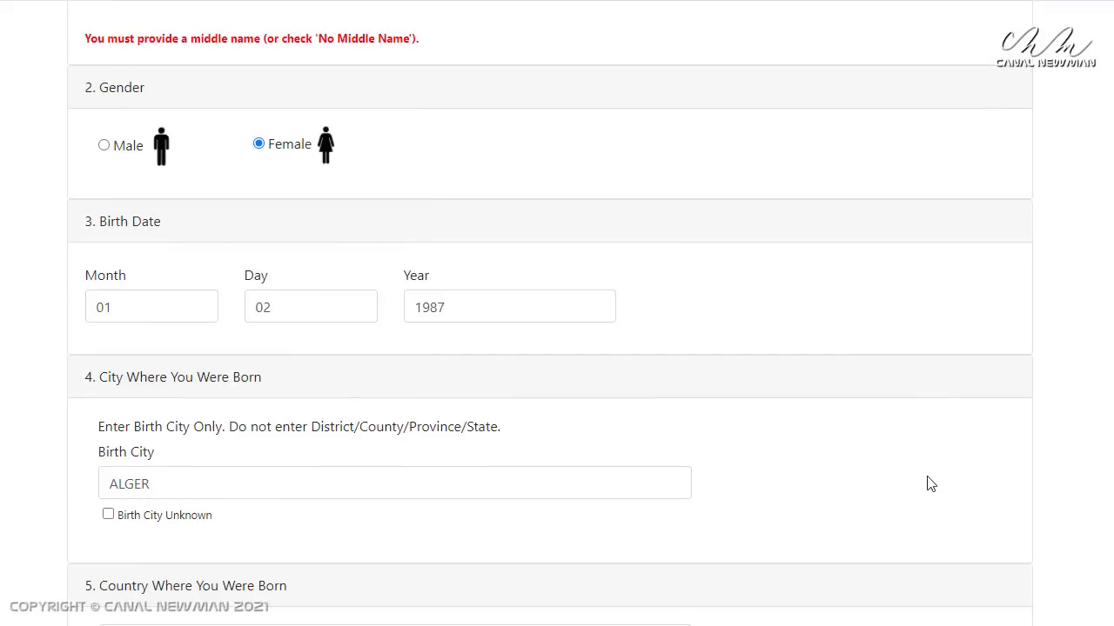
{"action": "scroll", "coordinate": [928, 484], "scroll_direction": "down", "scroll_amount": 4}
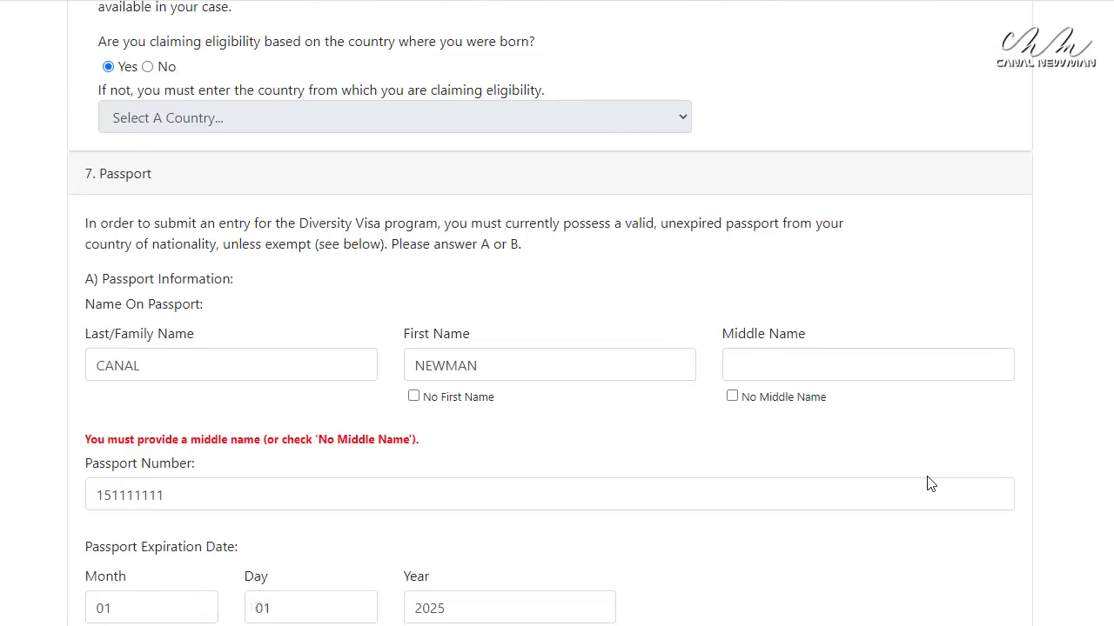
{"action": "left_click", "coordinate": [731, 395]}
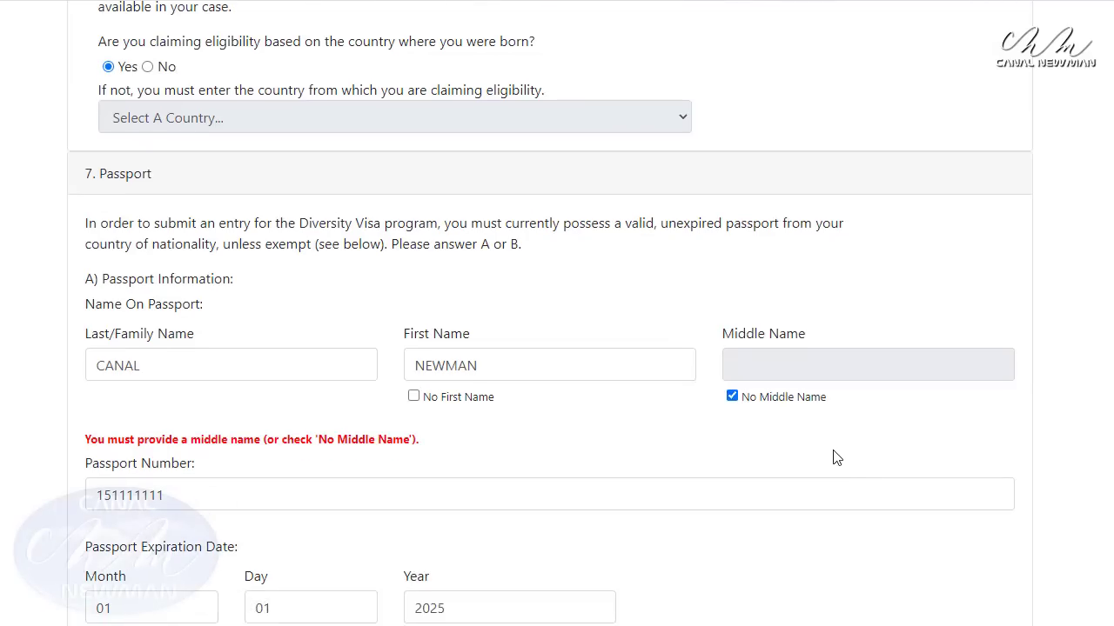
{"action": "scroll", "coordinate": [836, 458], "scroll_direction": "down", "scroll_amount": 1}
{"action": "scroll", "coordinate": [833, 457], "scroll_direction": "down", "scroll_amount": 14}
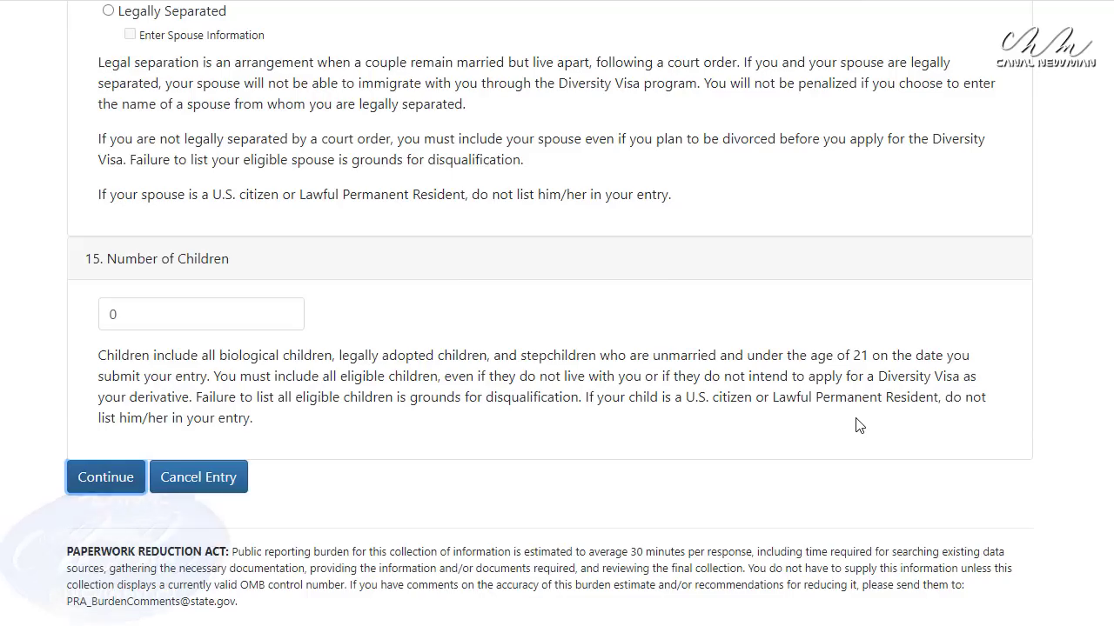
{"action": "key", "text": "Return"}
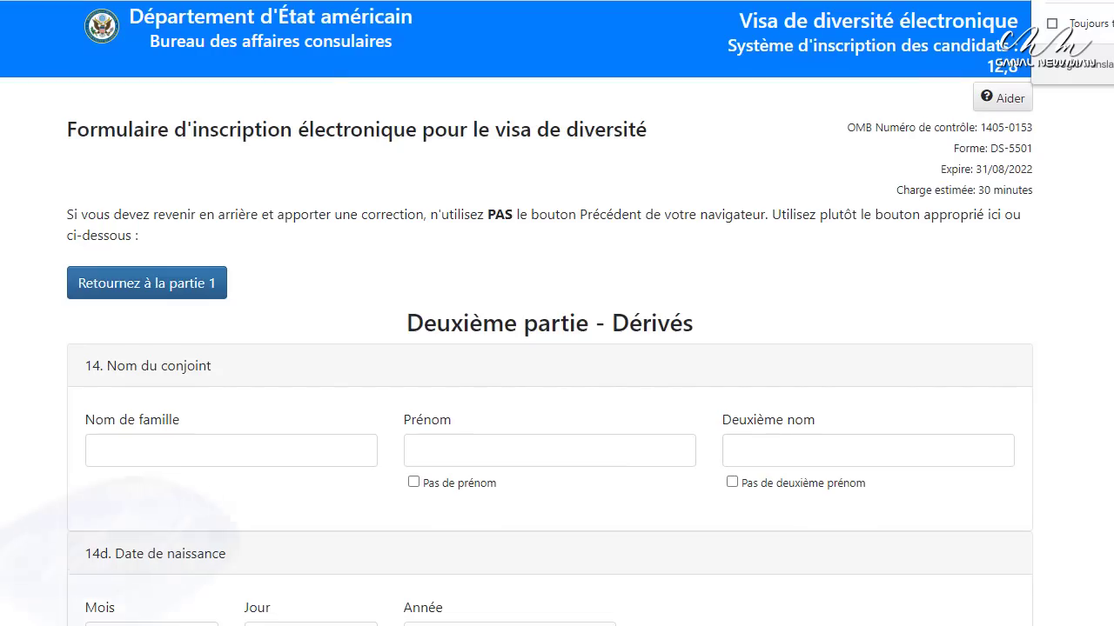
Scroll through the Part Two derivatives page to reach the Entry Received confirmation
{"action": "scroll", "coordinate": [550, 313], "scroll_direction": "down", "scroll_amount": 5}
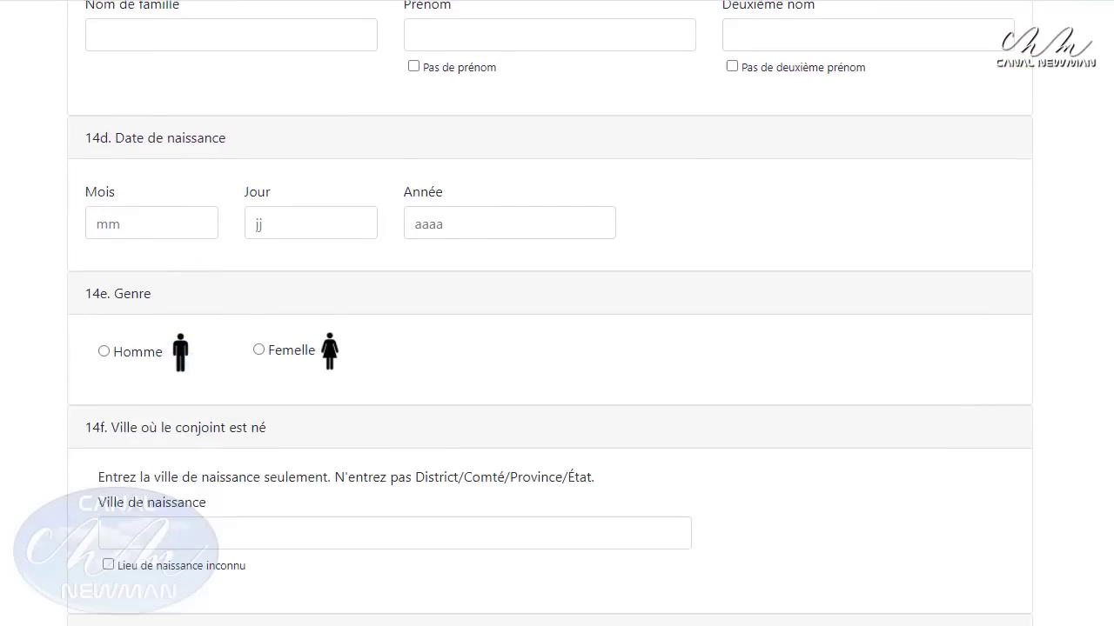
{"action": "scroll", "coordinate": [550, 313], "scroll_direction": "down", "scroll_amount": 2}
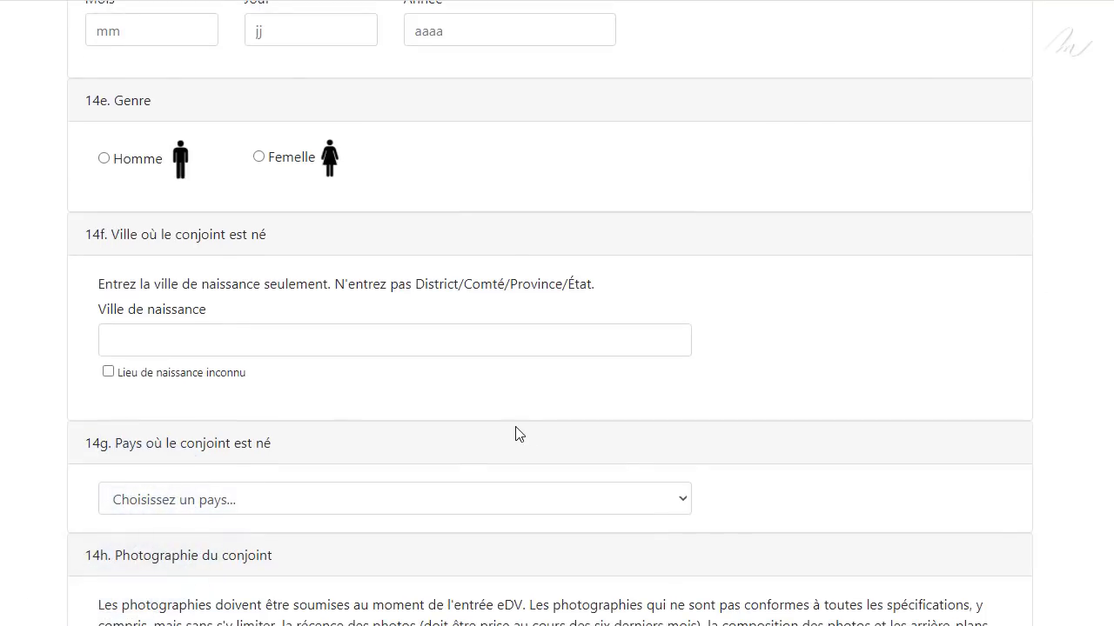
{"action": "scroll", "coordinate": [388, 387], "scroll_direction": "down", "scroll_amount": 1}
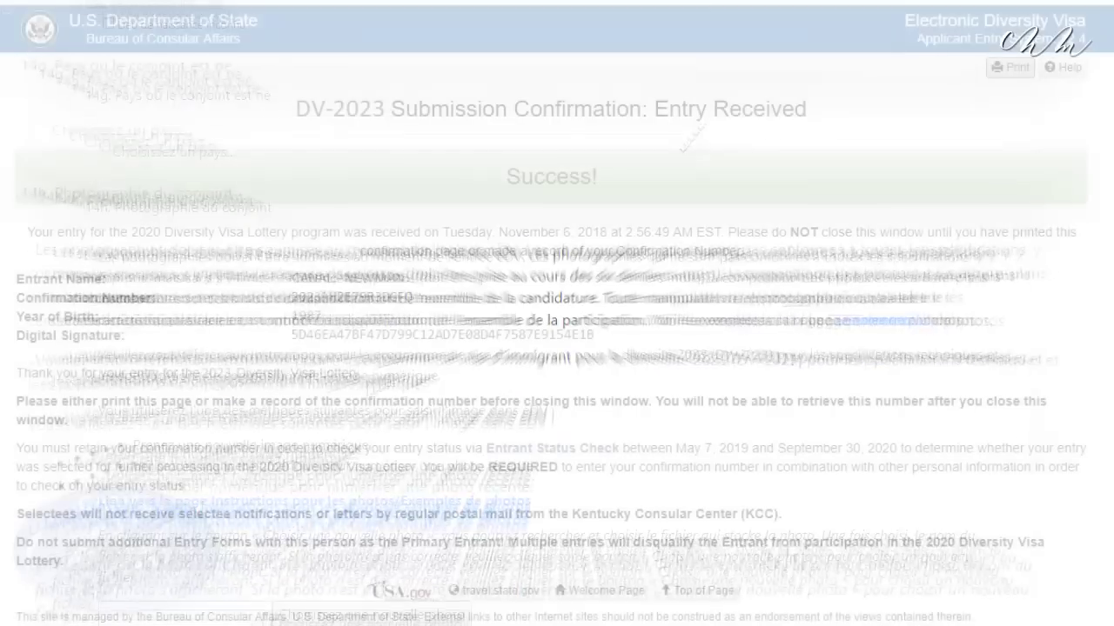